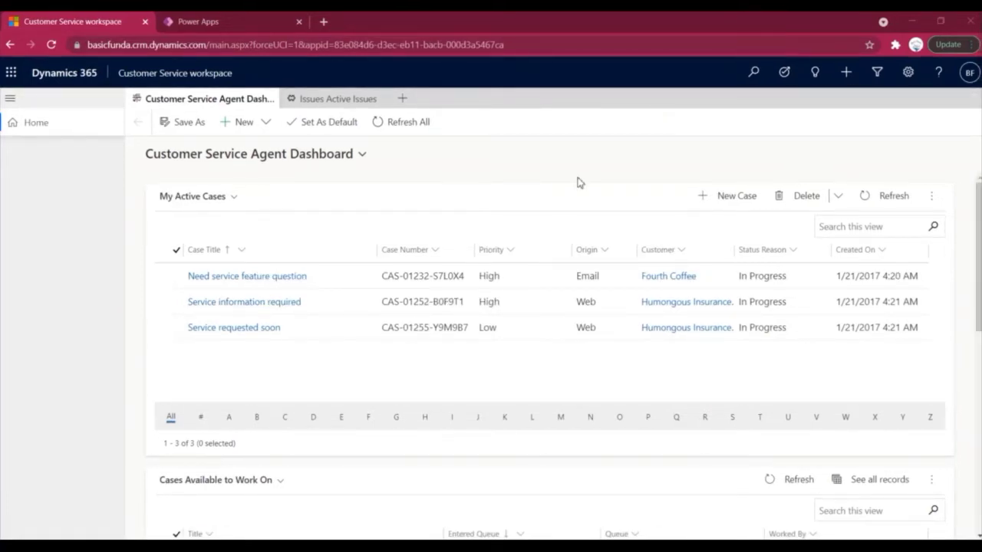
# Open the Customer Support needed issue from Active Issues, then go to the Power Apps apps list.
pyautogui.click(329, 98)
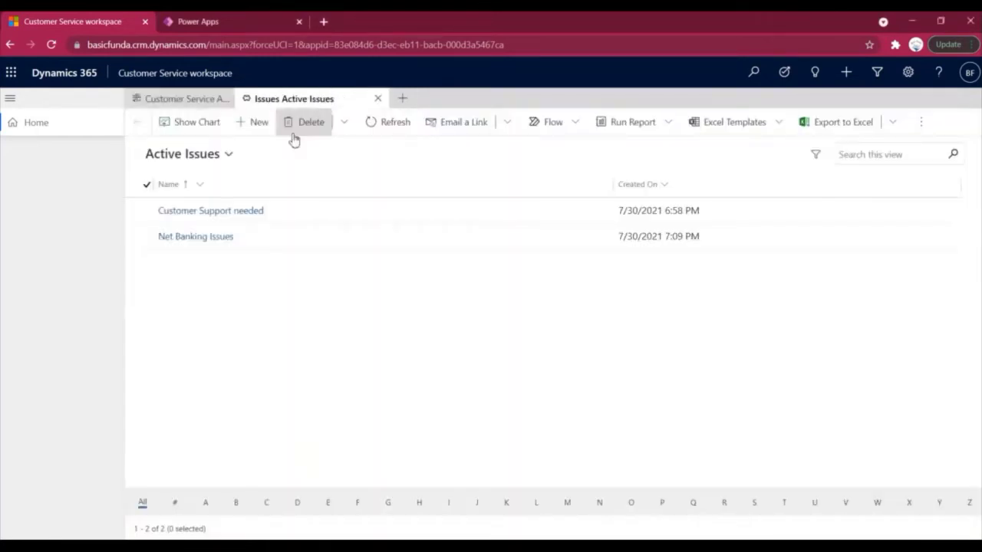
pyautogui.click(205, 211)
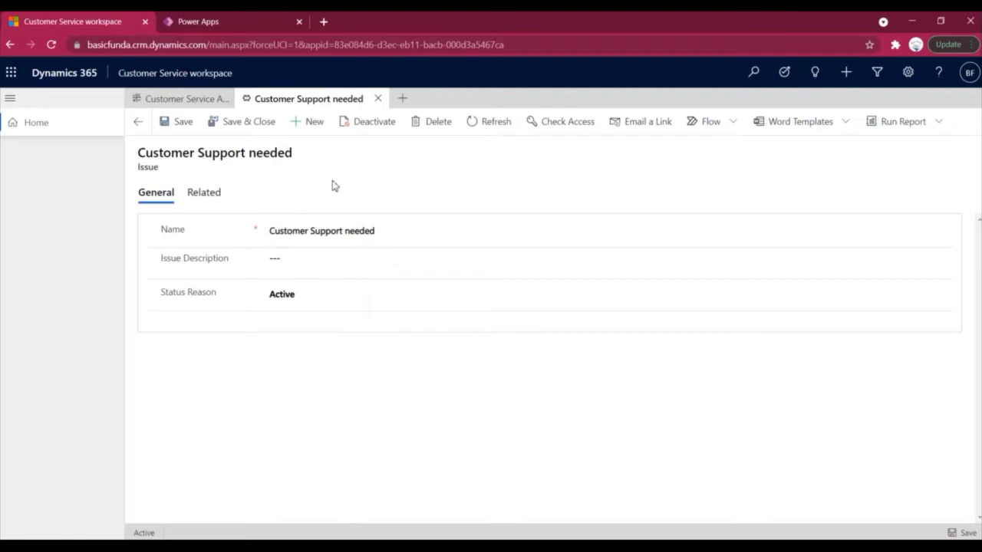
pyautogui.click(234, 28)
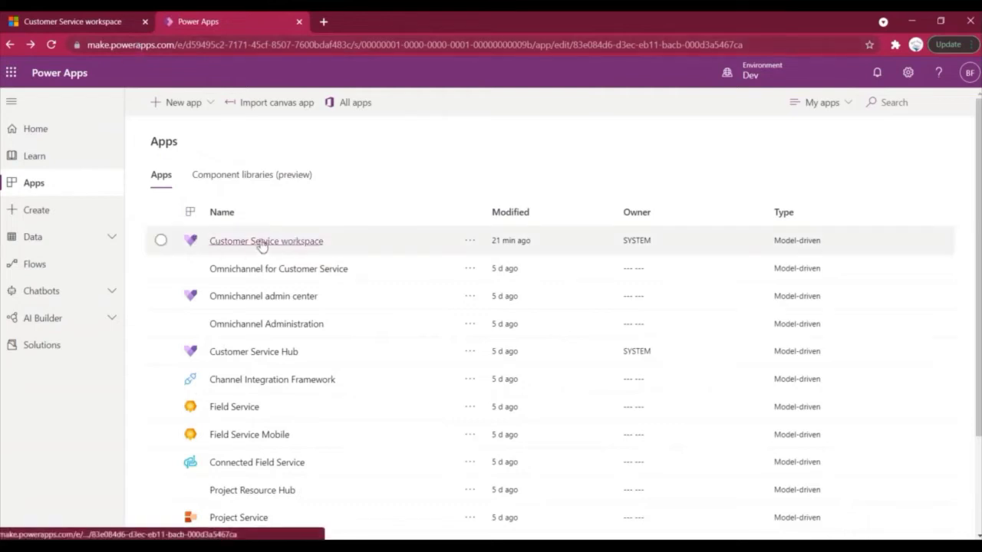
# Open the Customer Service workspace app with Edit in preview.
pyautogui.click(112, 23)
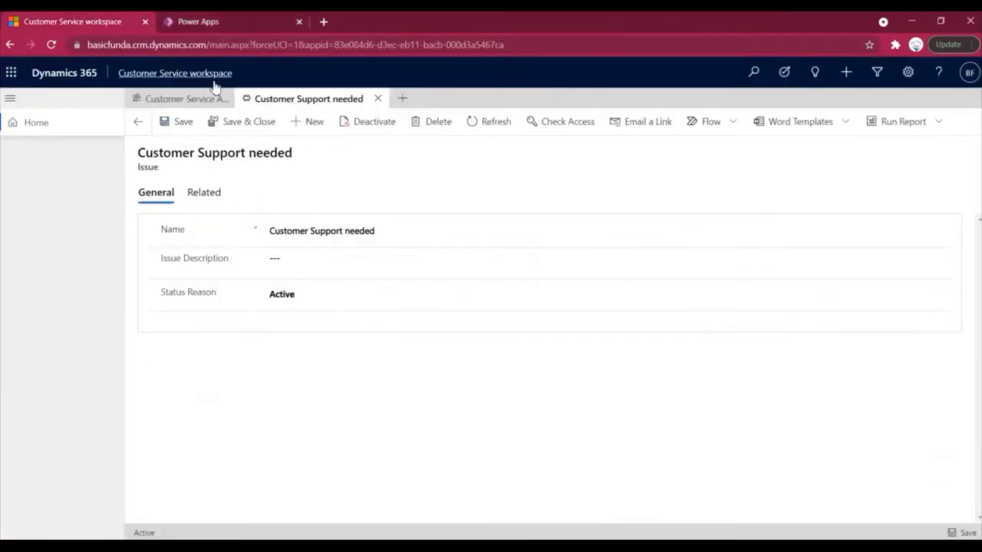
pyautogui.click(224, 24)
pyautogui.click(468, 242)
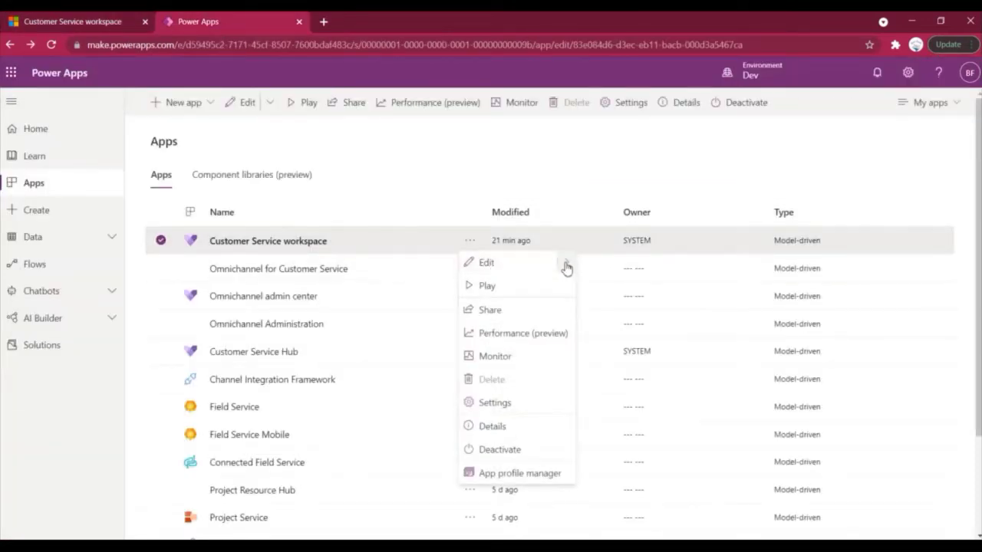
pyautogui.moveTo(566, 265)
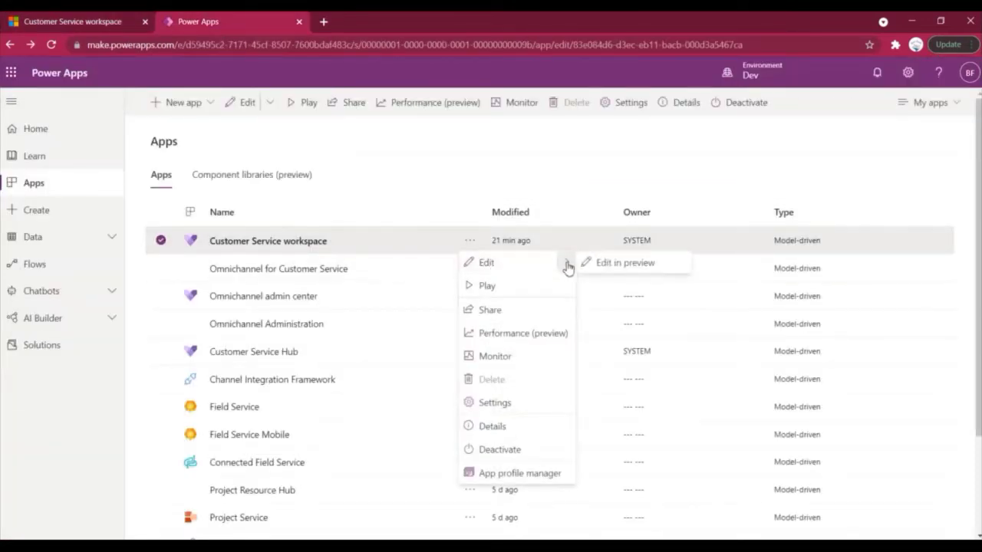
pyautogui.click(629, 263)
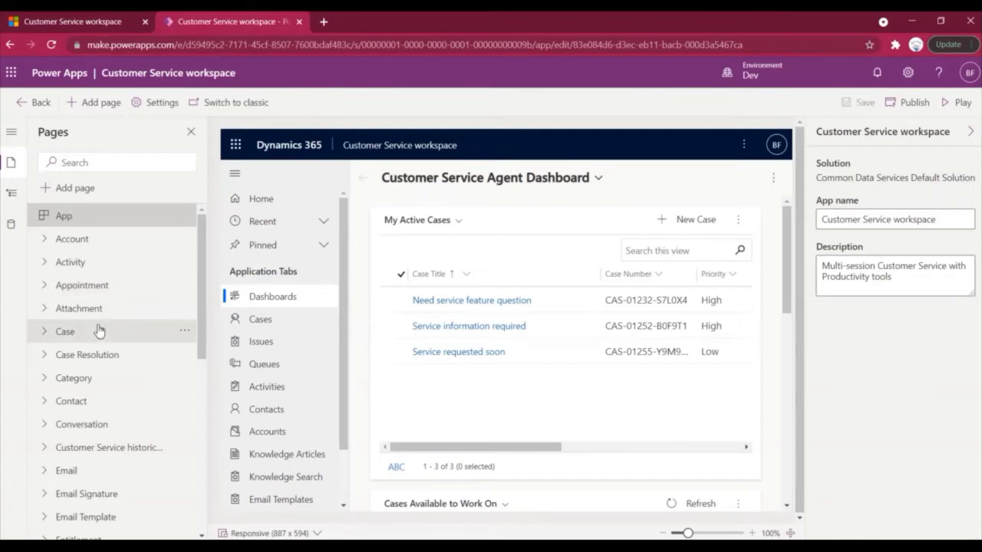
# Expand the Issue page and choose Edit command bar (preview) from its options.
pyautogui.scroll(-1, 98, 331)
pyautogui.scroll(1, 96, 330)
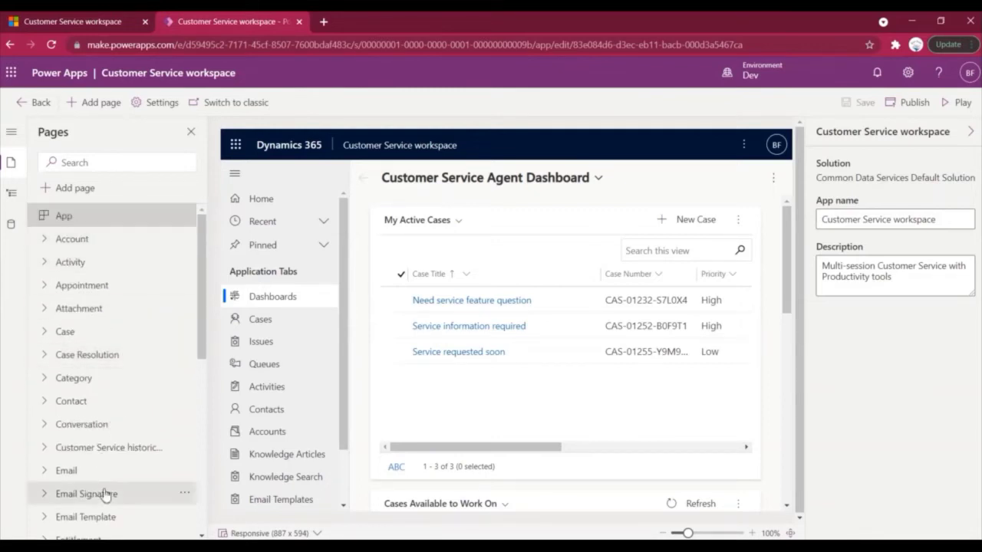
pyautogui.scroll(-1, 114, 344)
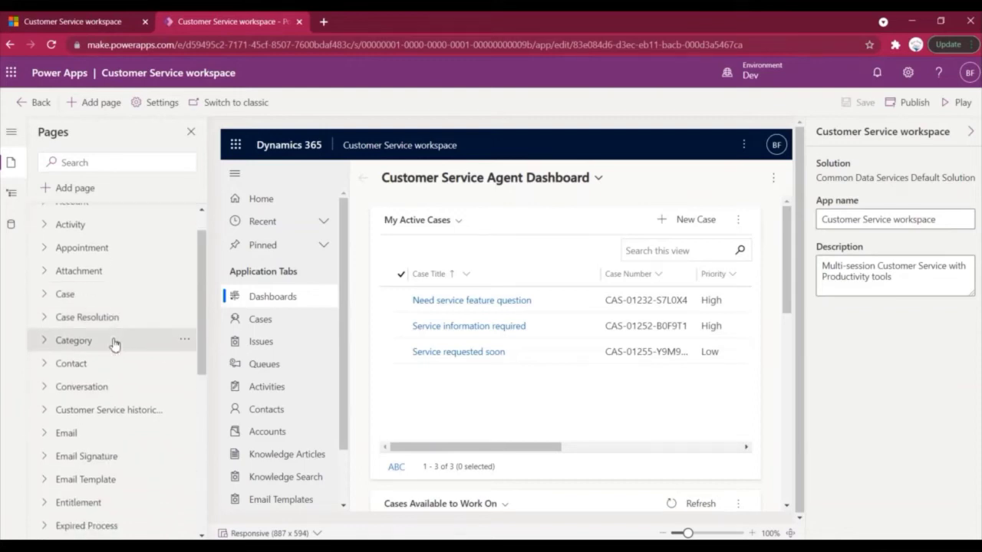
pyautogui.scroll(-5, 114, 343)
pyautogui.click(80, 396)
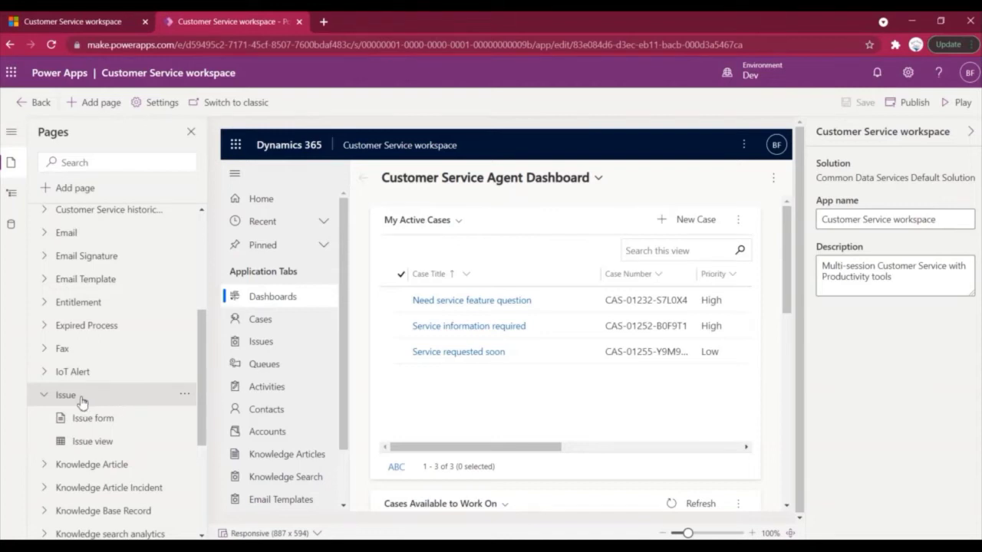
pyautogui.click(185, 398)
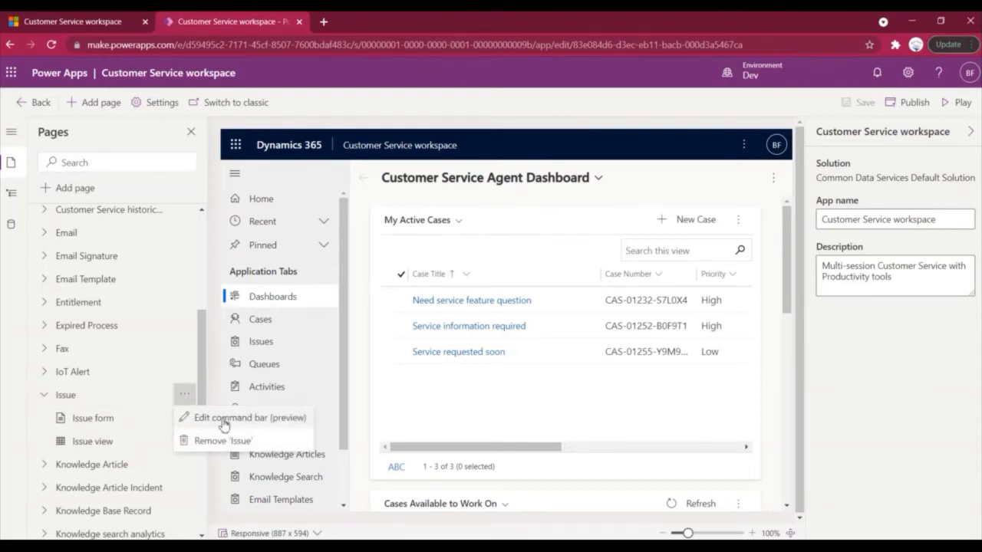
pyautogui.click(278, 421)
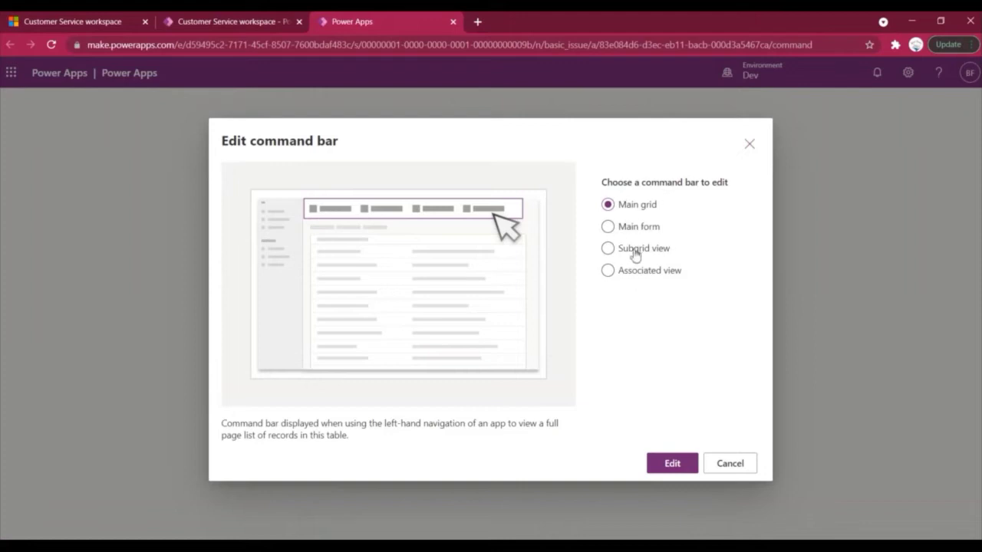
# Choose Main form in the Edit command bar dialog and start editing it.
pyautogui.click(634, 256)
pyautogui.click(617, 230)
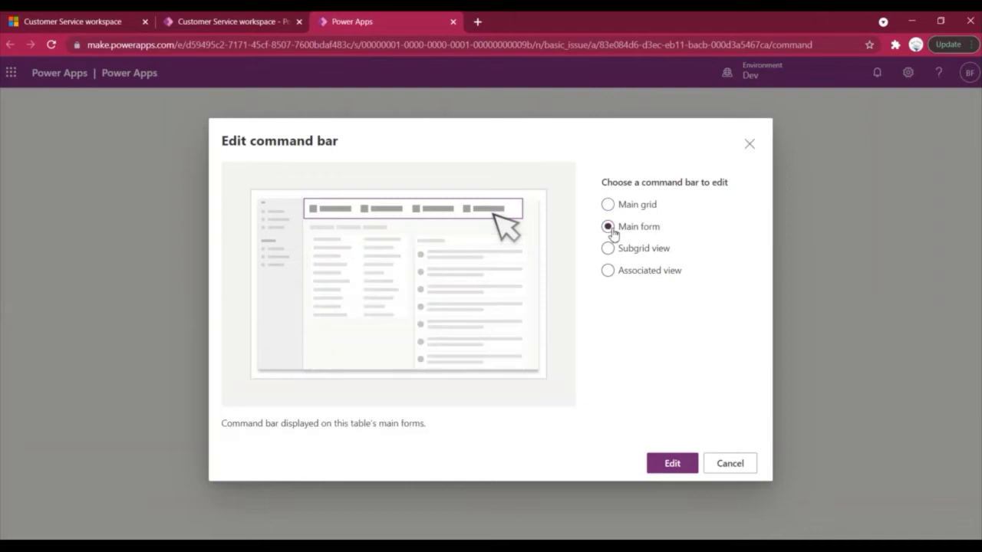
pyautogui.click(669, 463)
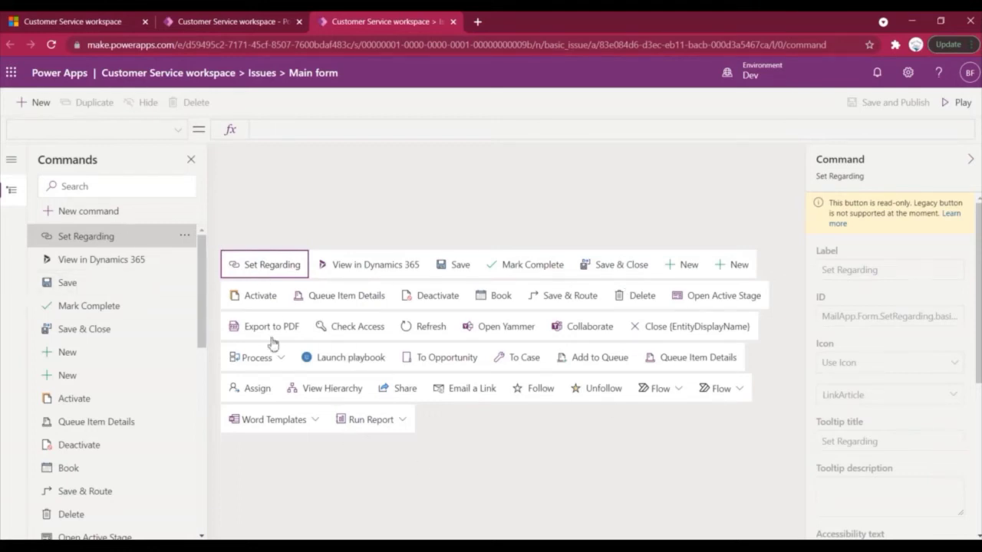
# Add a new command before Activate and label it 'Create Issue'.
pyautogui.scroll(-1, 158, 314)
pyautogui.scroll(1, 158, 316)
pyautogui.click(88, 211)
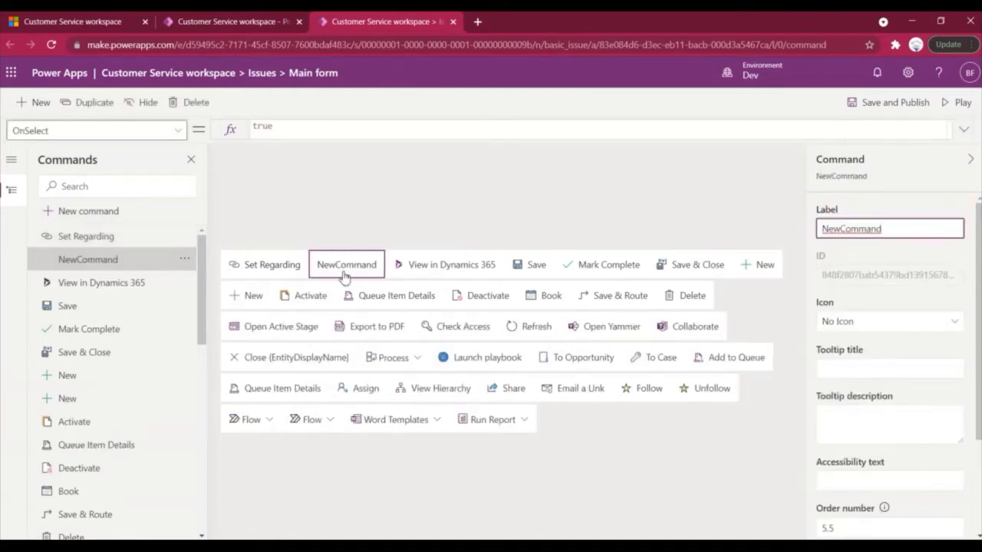
pyautogui.moveTo(346, 268)
pyautogui.mouseDown()
pyautogui.moveTo(284, 301)
pyautogui.moveTo(698, 290)
pyautogui.moveTo(756, 261)
pyautogui.moveTo(750, 269)
pyautogui.mouseUp()
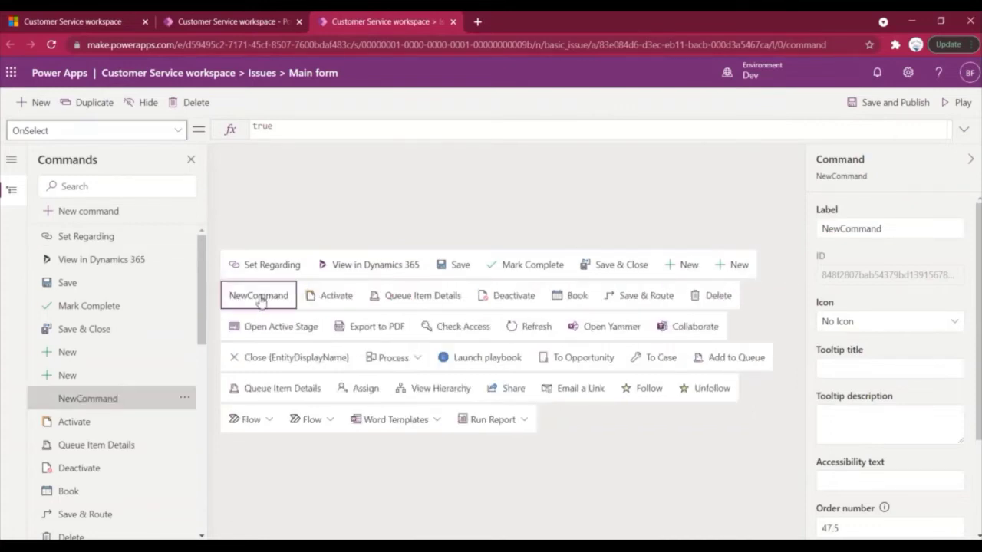
pyautogui.doubleClick(889, 233)
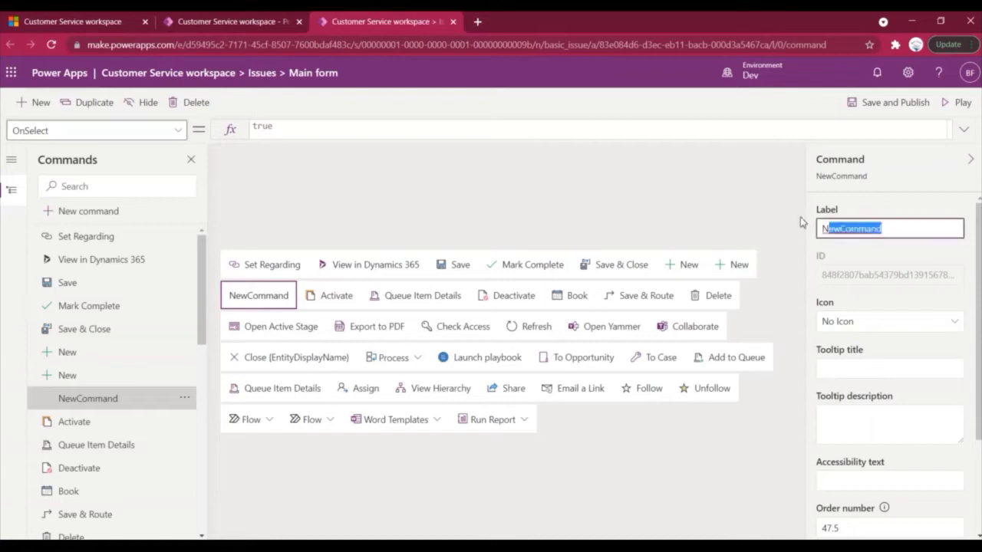
pyautogui.write('Create')
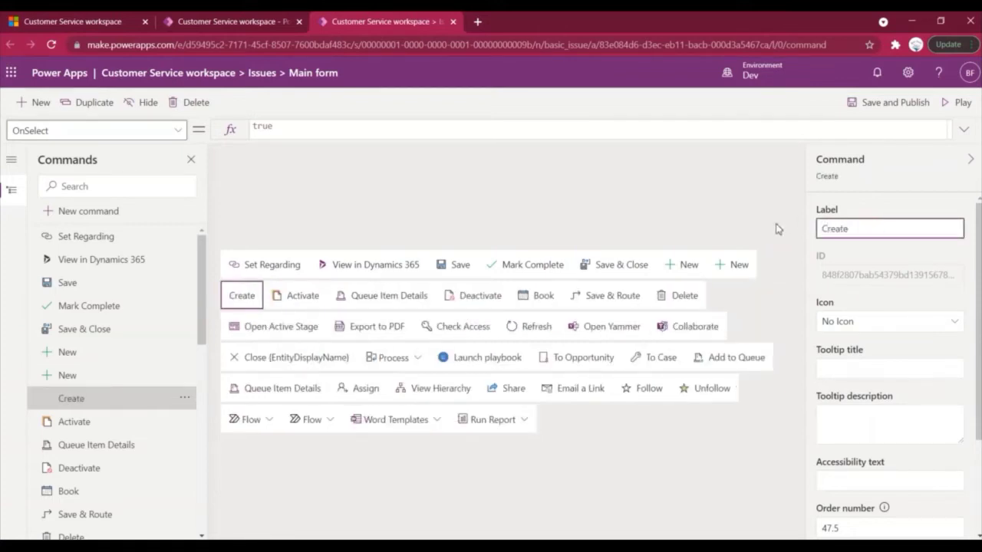
pyautogui.write(' Issue')
pyautogui.hotkey('ctrl', 'a')
pyautogui.hotkey('ctrl', 'c')
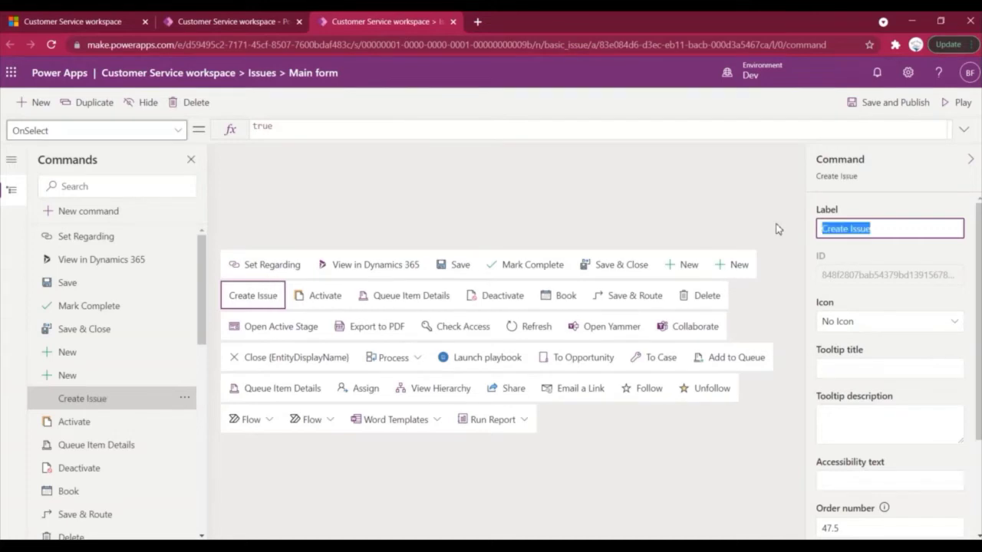
pyautogui.scroll(-1, 864, 246)
pyautogui.scroll(1, 864, 246)
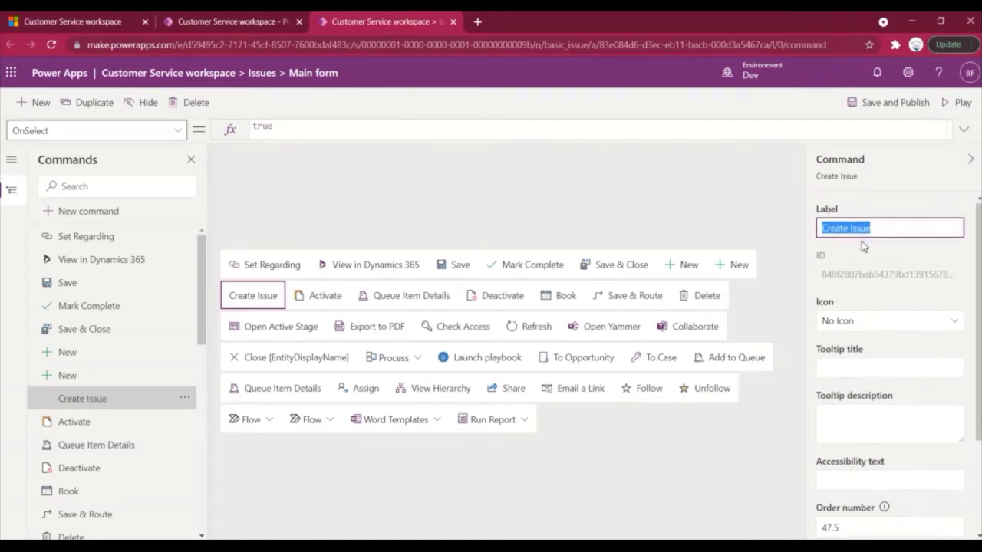
# Keep No Icon; set tooltip title, tooltip description and accessibility text to 'Create Issue'.
pyautogui.click(941, 322)
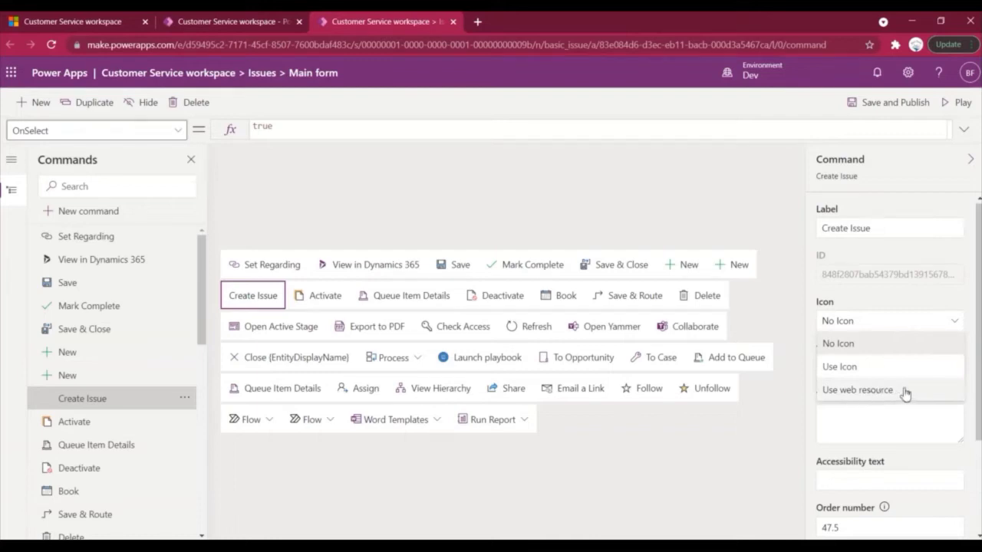
pyautogui.click(868, 345)
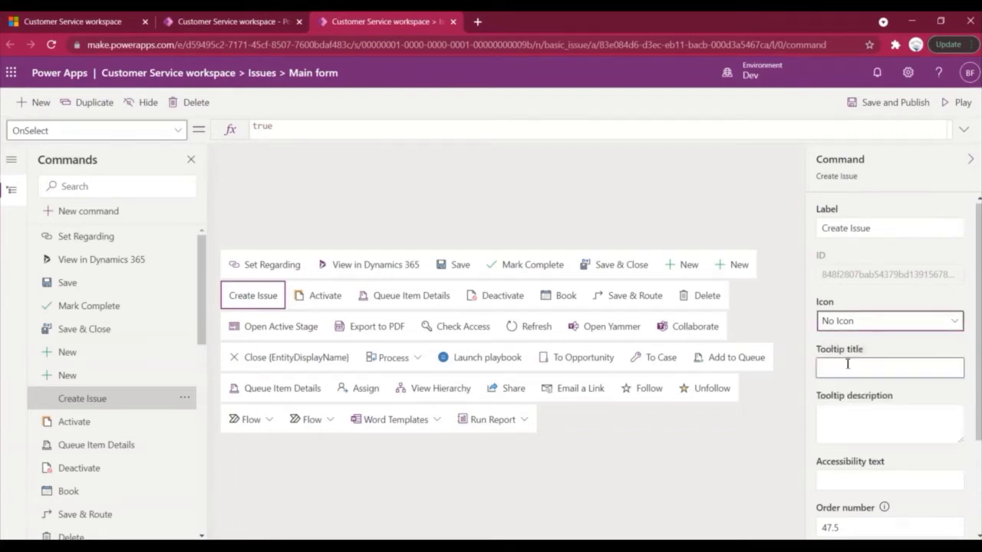
pyautogui.click(845, 367)
pyautogui.hotkey('ctrl', 'v')
pyautogui.click(843, 422)
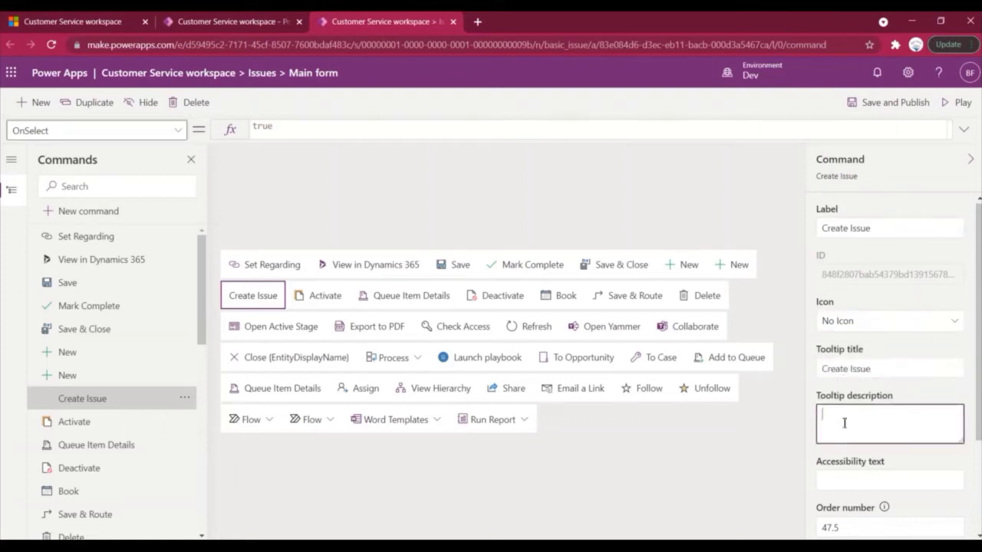
pyautogui.hotkey('ctrl', 'v')
pyautogui.scroll(-2, 844, 423)
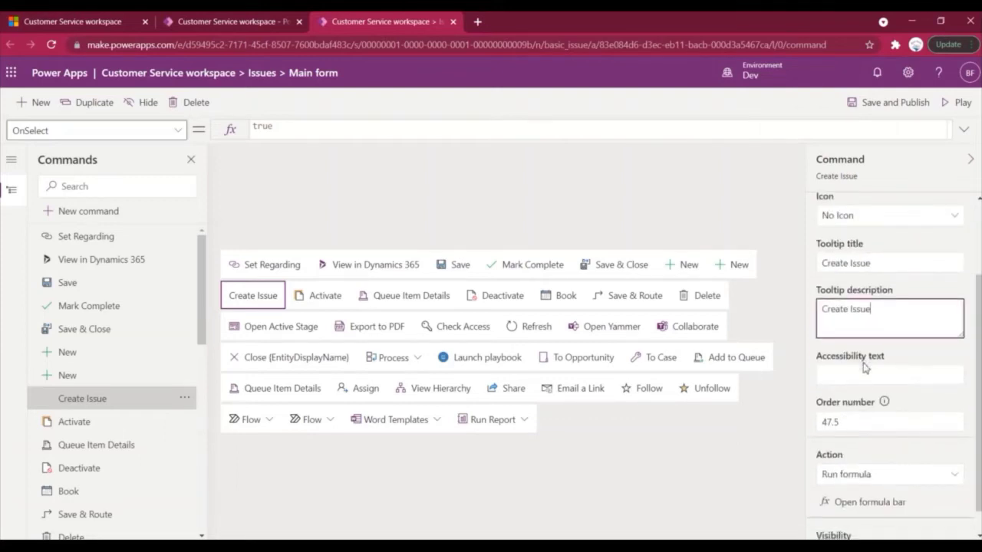
pyautogui.click(865, 369)
pyautogui.hotkey('ctrl', 'v')
pyautogui.scroll(-1, 865, 370)
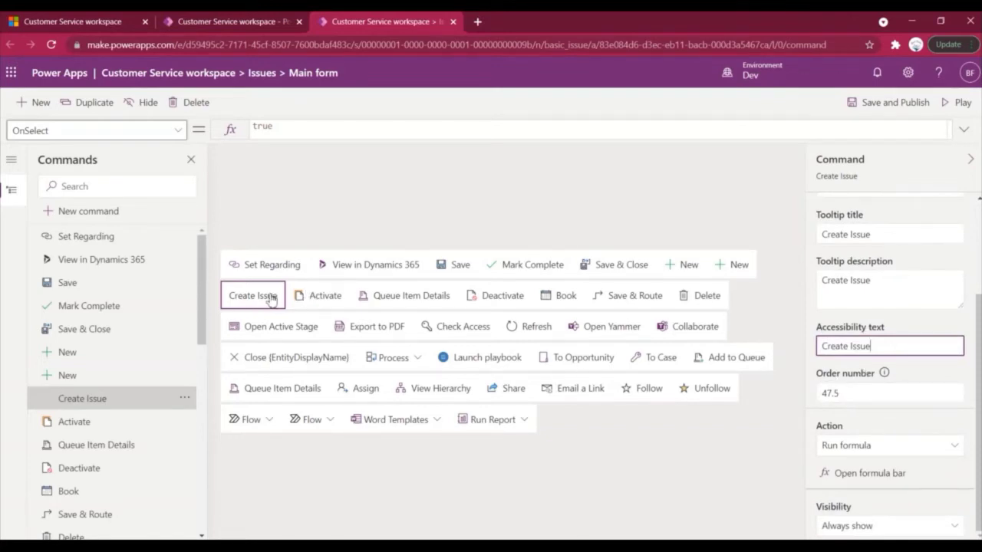
# Drag Create Issue along the bar, leaving it back before Activate.
pyautogui.moveTo(270, 300); pyautogui.dragTo(713, 274)
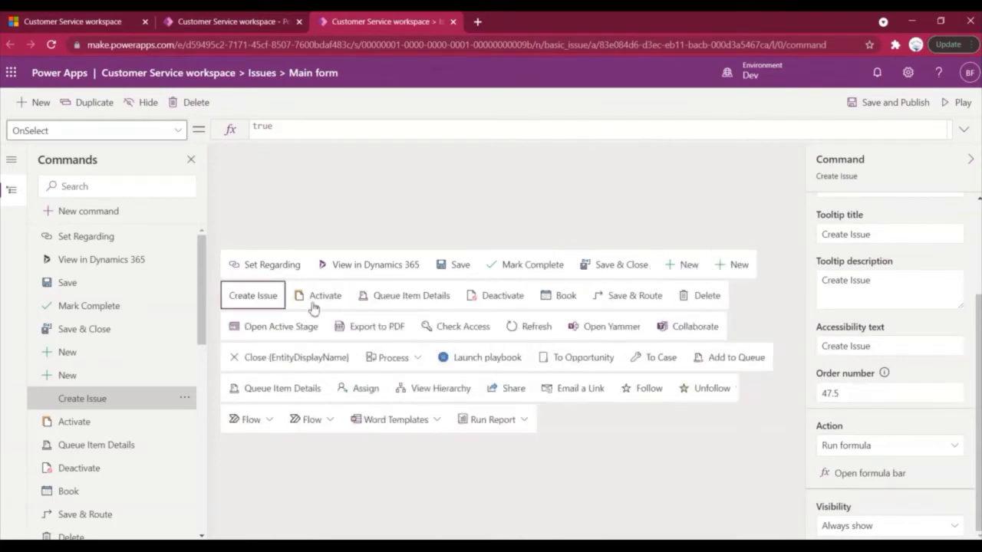
pyautogui.moveTo(271, 301); pyautogui.dragTo(546, 271)
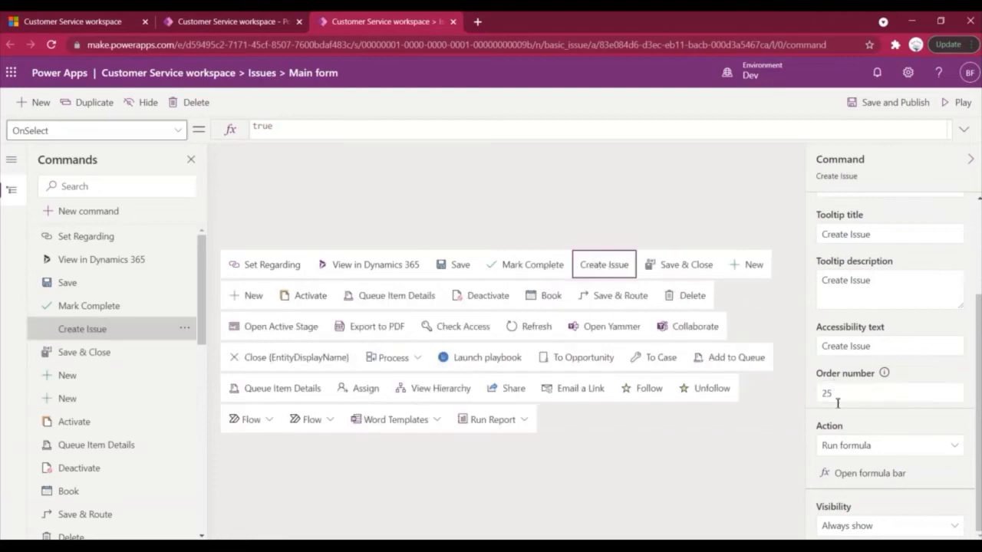
pyautogui.moveTo(602, 268); pyautogui.dragTo(741, 276)
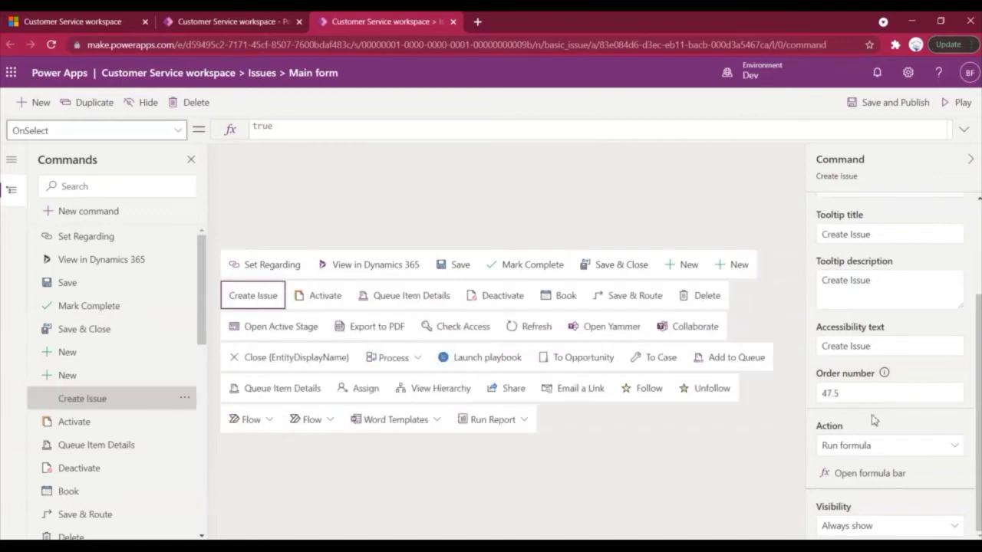
# Review the action types and the OnSelect formula, keeping Run formula for now.
pyautogui.click(951, 448)
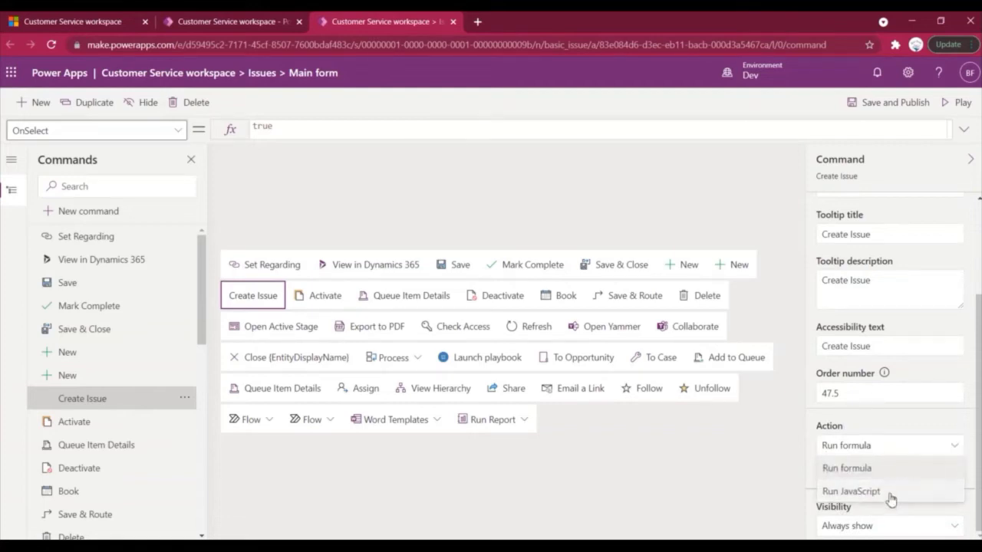
pyautogui.click(927, 442)
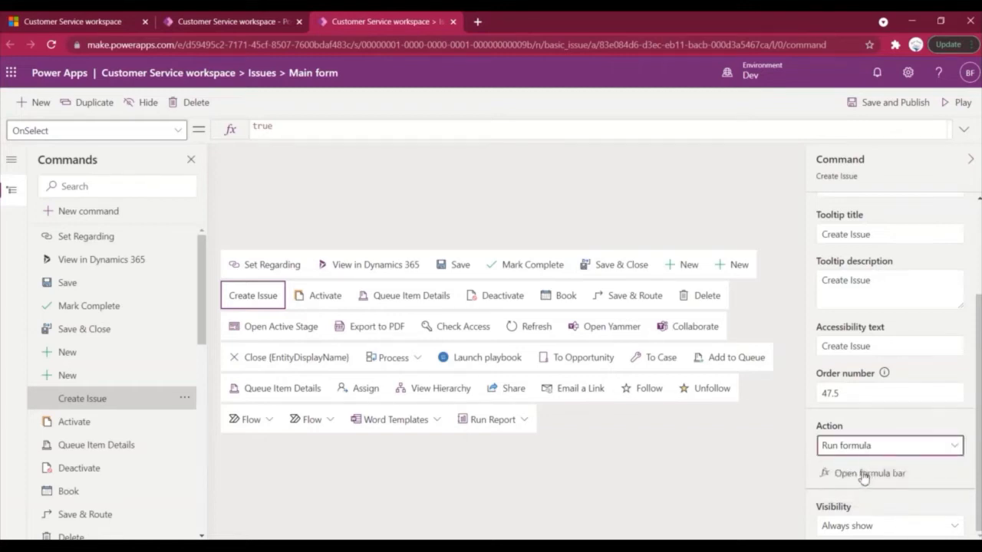
pyautogui.click(179, 131)
pyautogui.click(281, 126)
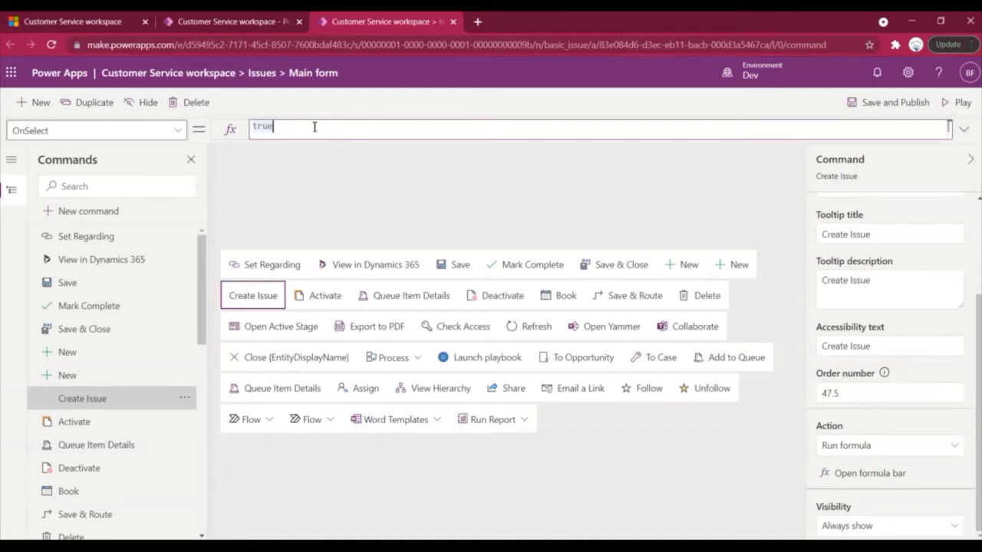
# Switch the command's action to Run JavaScript and begin adding a JavaScript library.
pyautogui.click(957, 451)
pyautogui.click(877, 490)
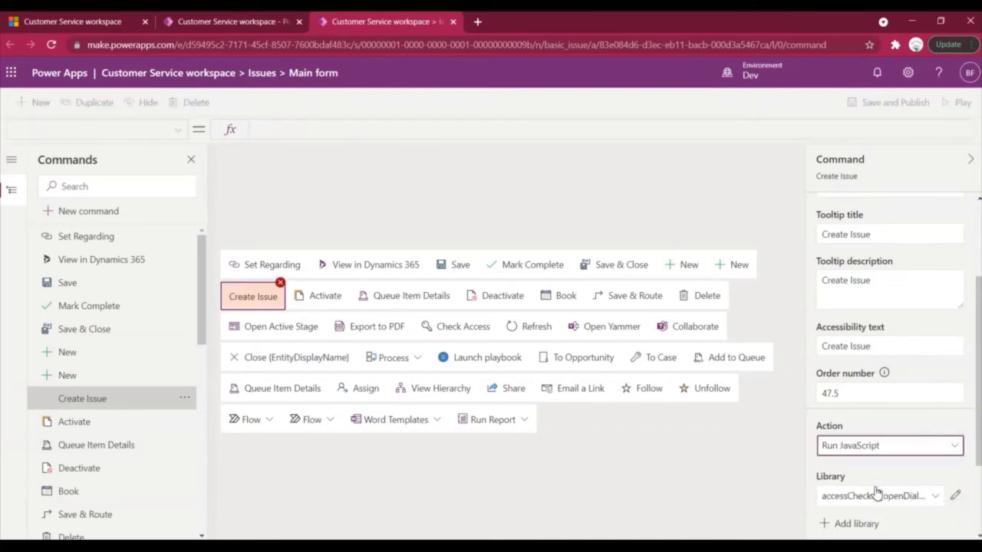
pyautogui.scroll(-2, 878, 483)
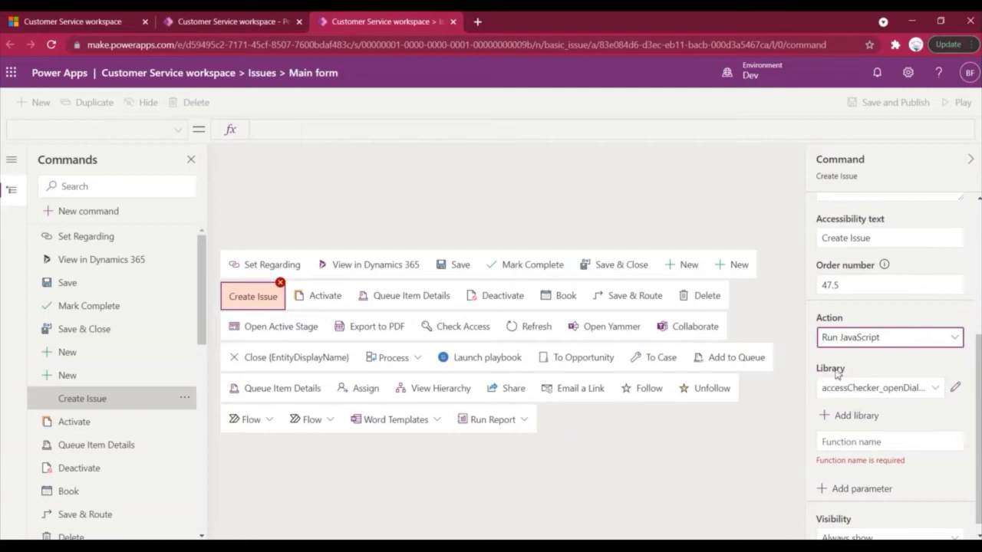
pyautogui.click(856, 416)
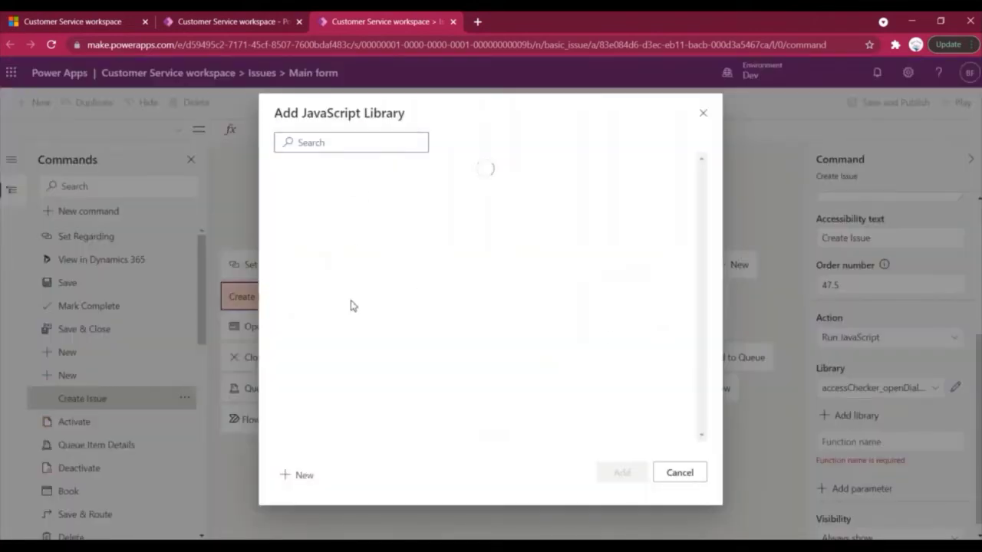
# Cancel the library dialog, try adding a String parameter, then remove it.
pyautogui.click(691, 474)
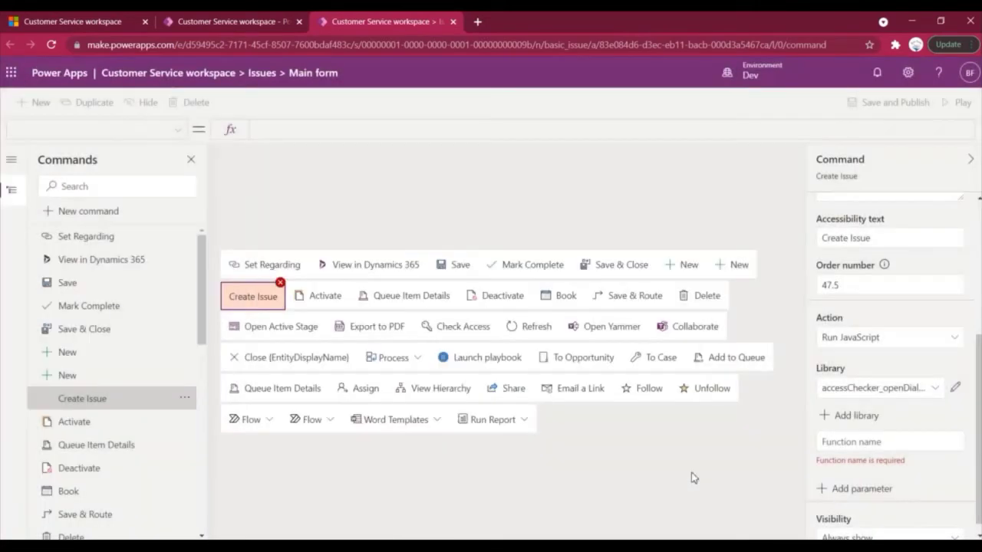
pyautogui.click(856, 445)
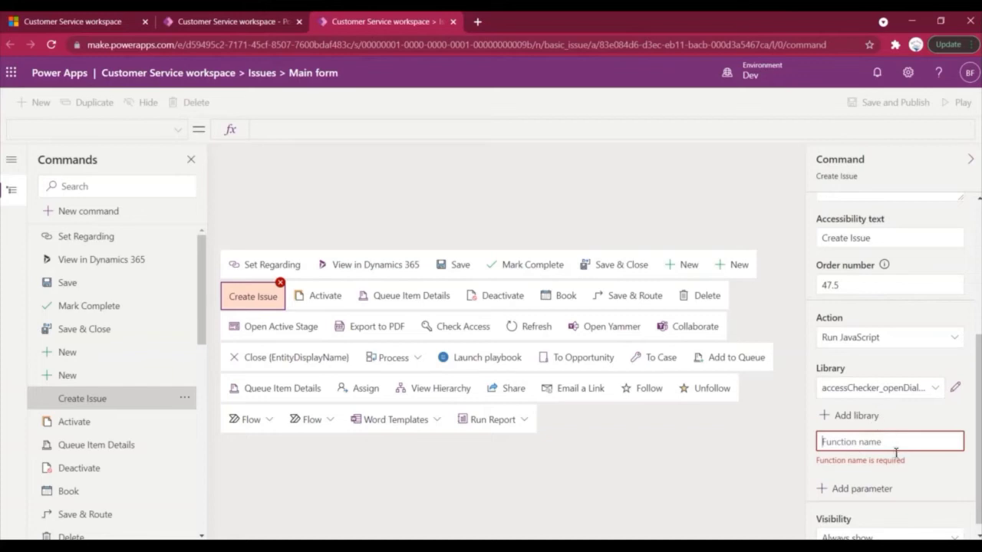
pyautogui.click(867, 491)
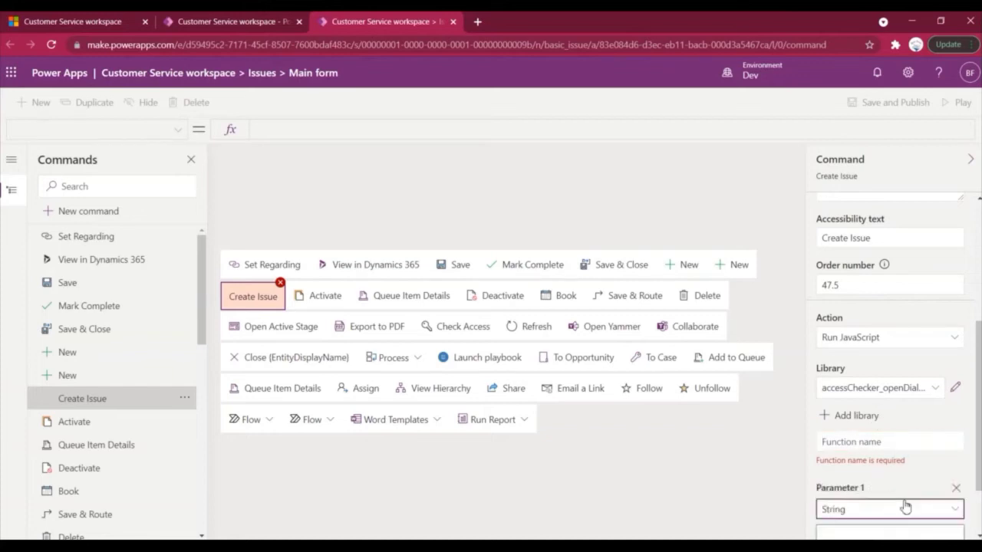
pyautogui.scroll(-1, 905, 503)
pyautogui.click(950, 482)
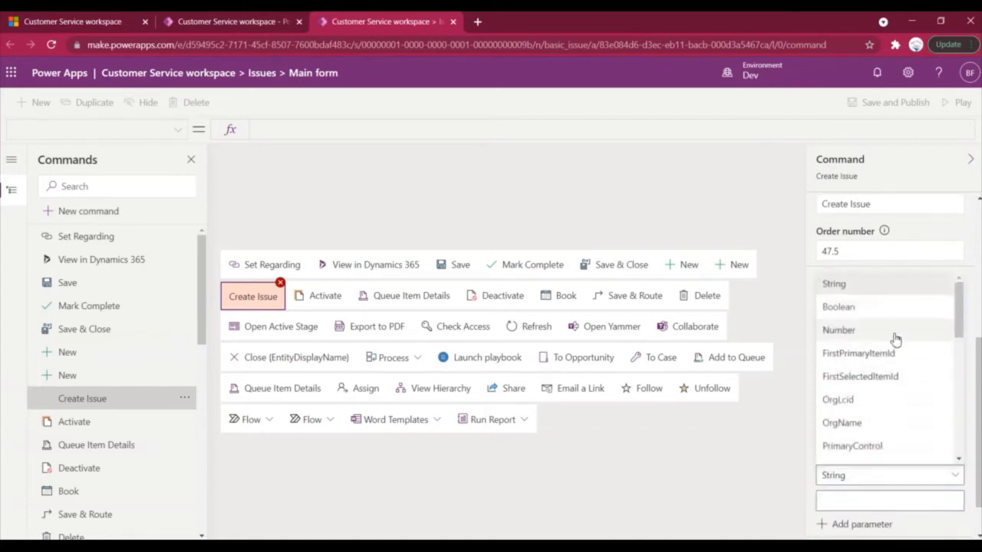
pyautogui.scroll(-3, 894, 340)
pyautogui.scroll(-3, 895, 340)
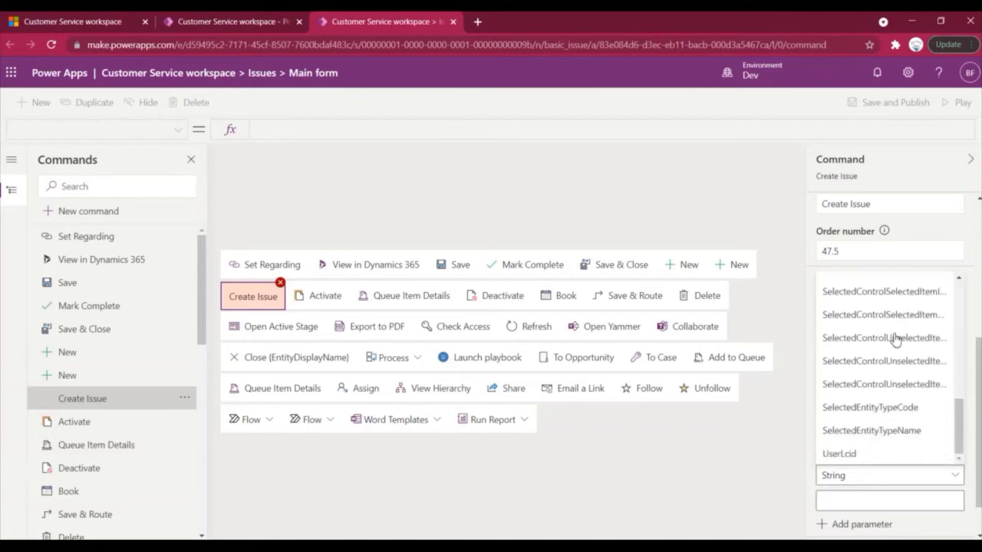
pyautogui.click(970, 300)
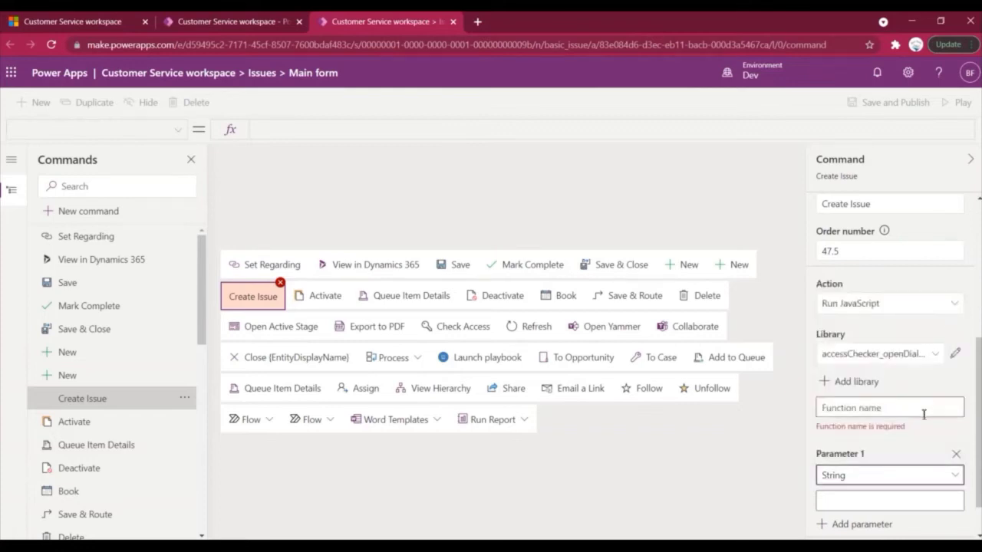
pyautogui.click(955, 455)
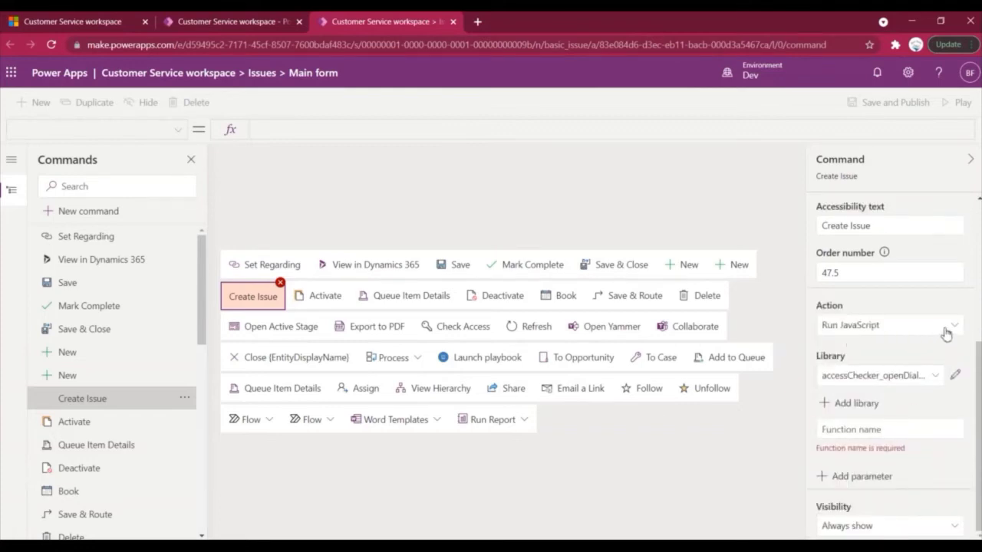
# Try visibility 'show on condition from formula' and inspect the formula properties list.
pyautogui.click(867, 526)
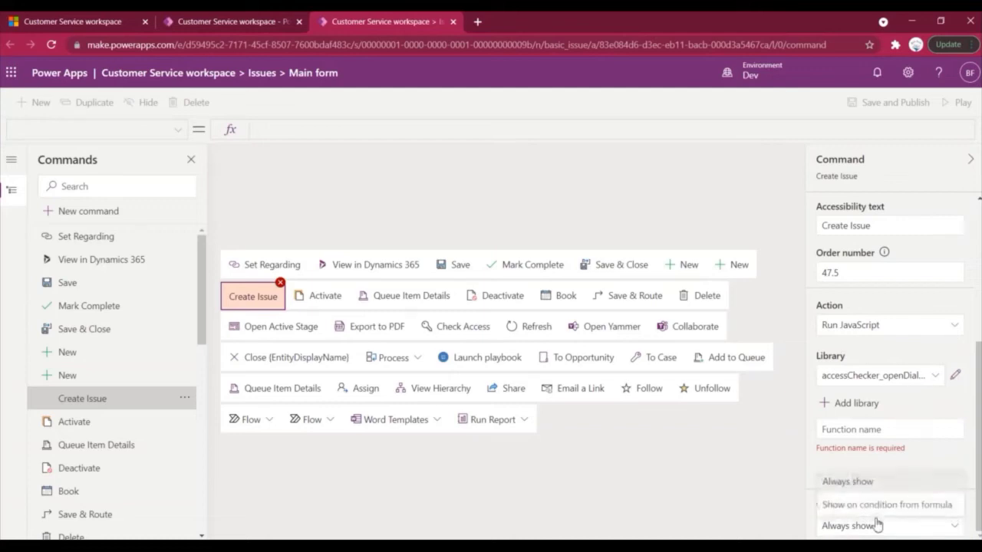
pyautogui.click(862, 526)
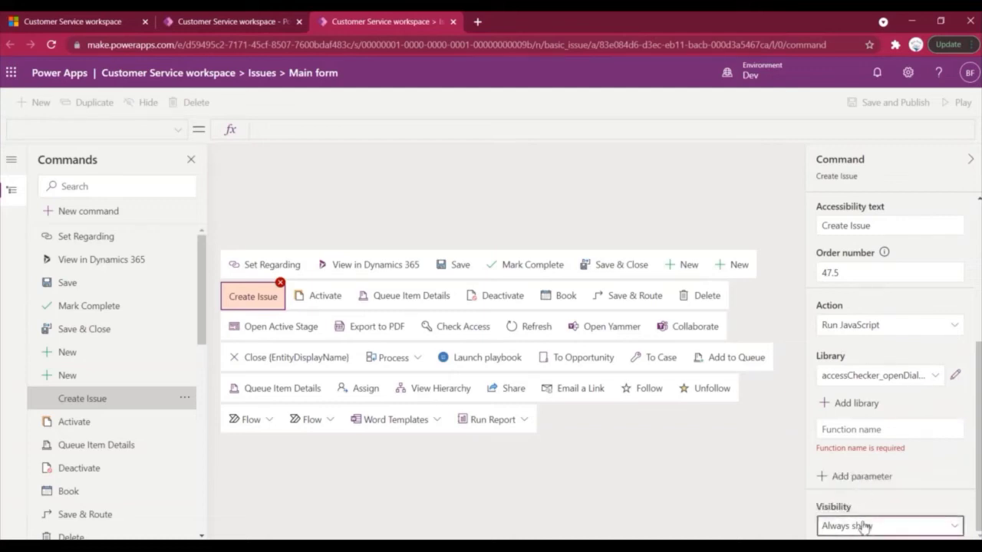
pyautogui.click(866, 526)
pyautogui.click(876, 506)
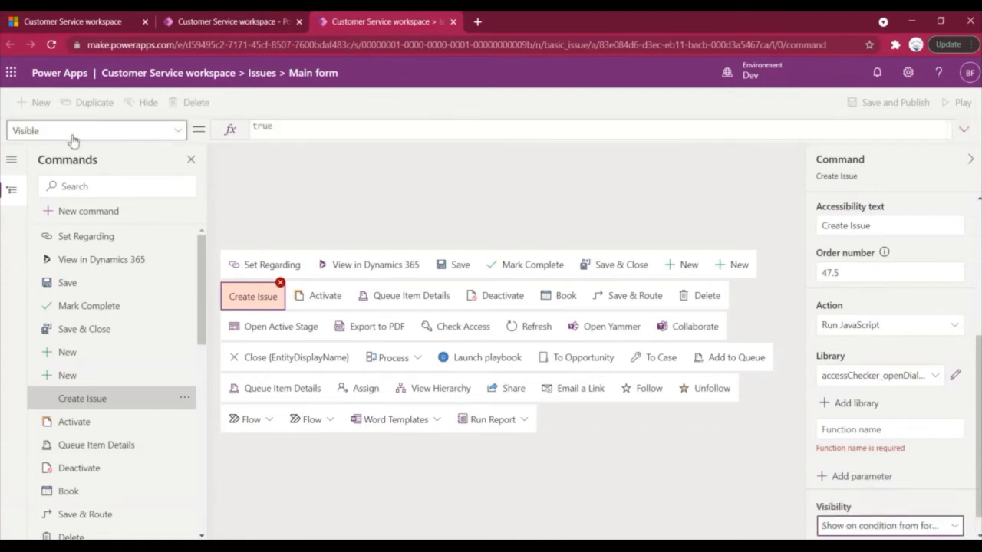
pyautogui.click(187, 129)
pyautogui.click(184, 130)
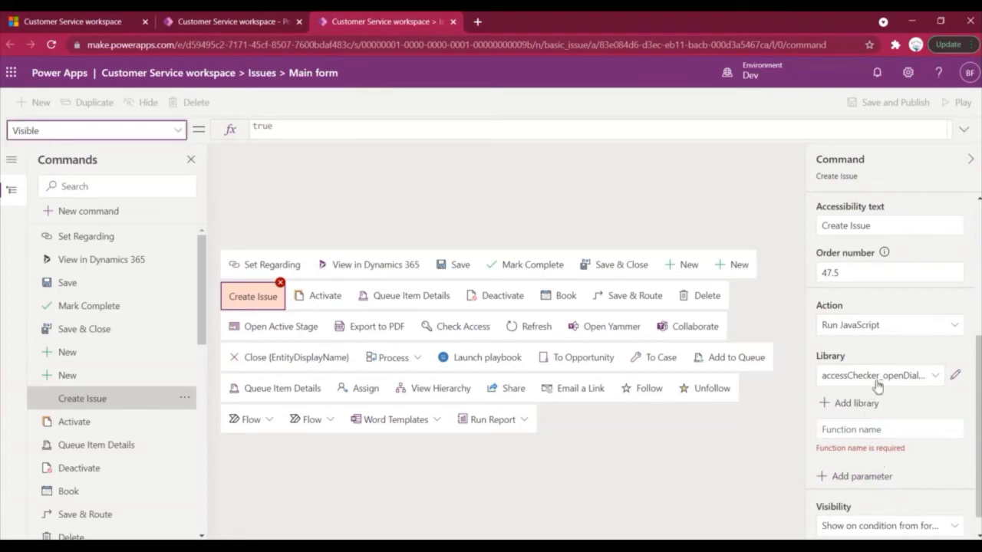
# Switch the action to Run formula and select the Visible formula property.
pyautogui.click(948, 328)
pyautogui.click(880, 354)
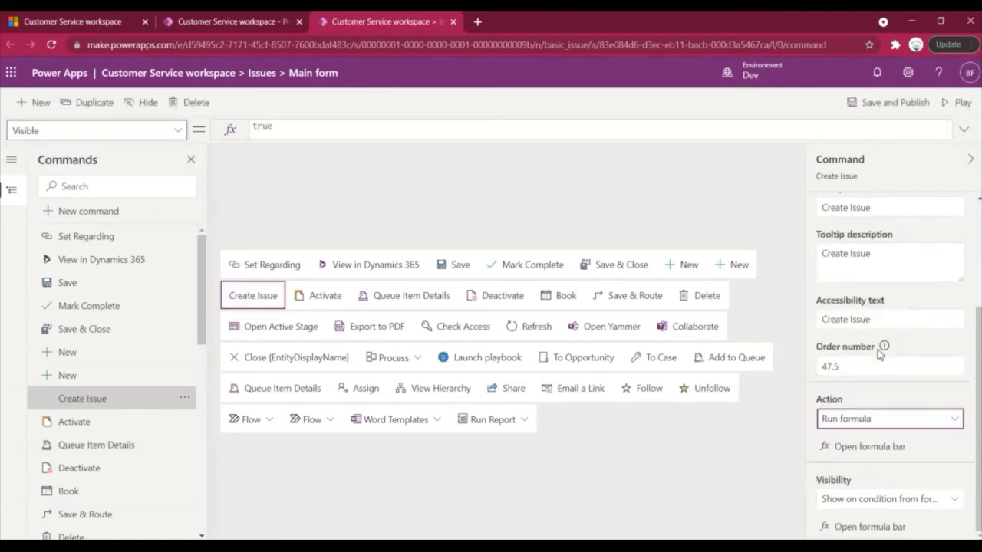
pyautogui.click(869, 447)
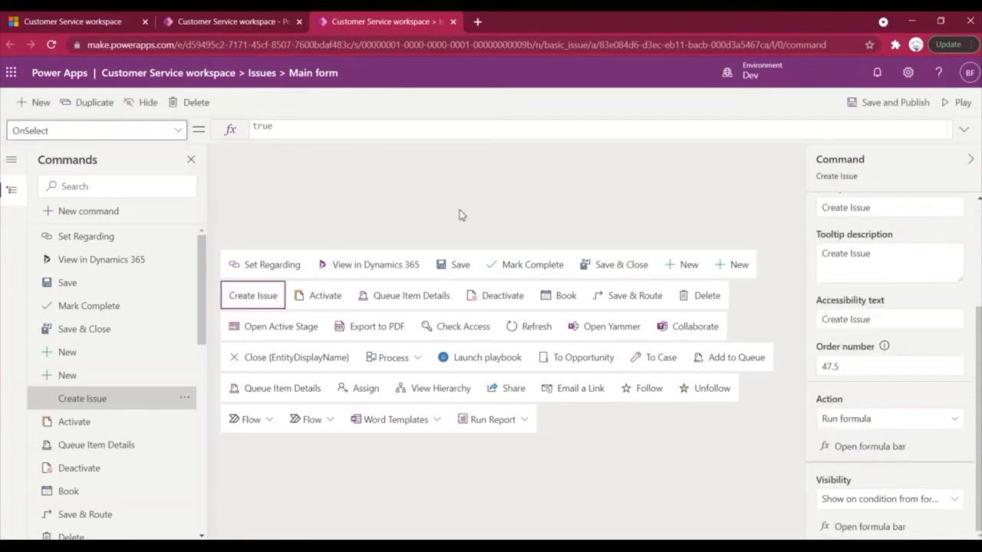
pyautogui.click(158, 130)
pyautogui.click(143, 158)
# Set visibility to Always show, then save and publish the command bar.
pyautogui.click(957, 419)
pyautogui.click(957, 419)
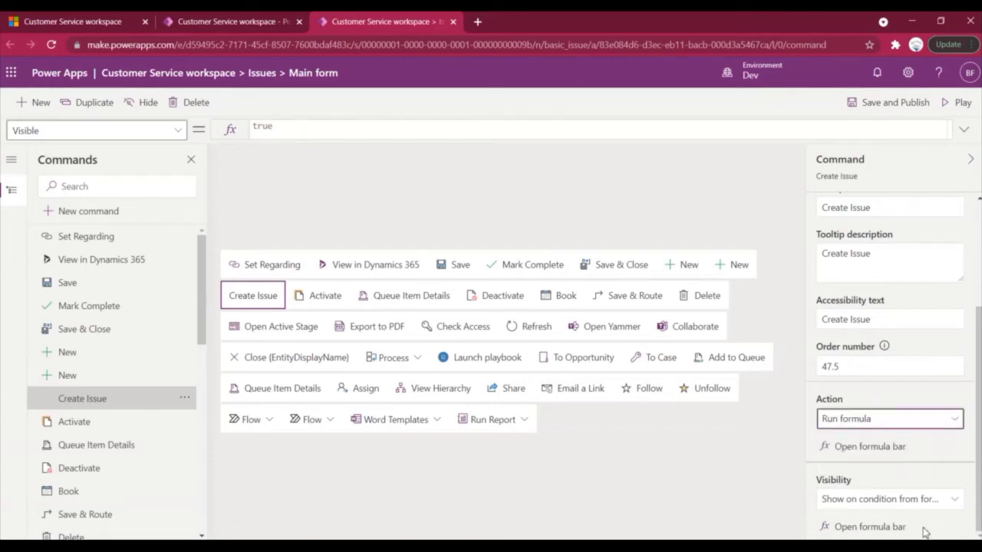
pyautogui.click(954, 500)
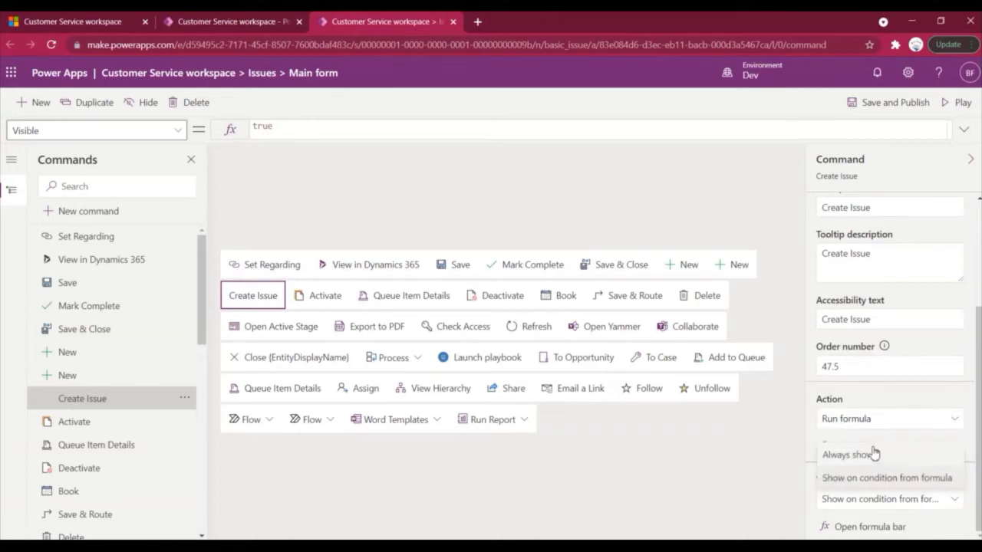
pyautogui.click(871, 453)
pyautogui.scroll(2, 885, 259)
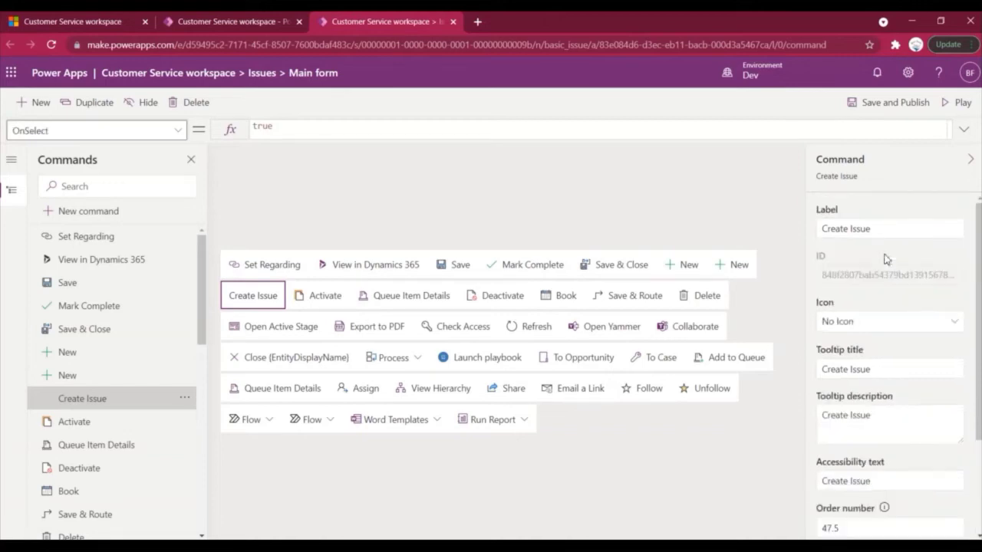
pyautogui.click(878, 113)
# Reload Dynamics 365 and reopen Customer Support needed to confirm Create Issue appears.
pyautogui.click(73, 21)
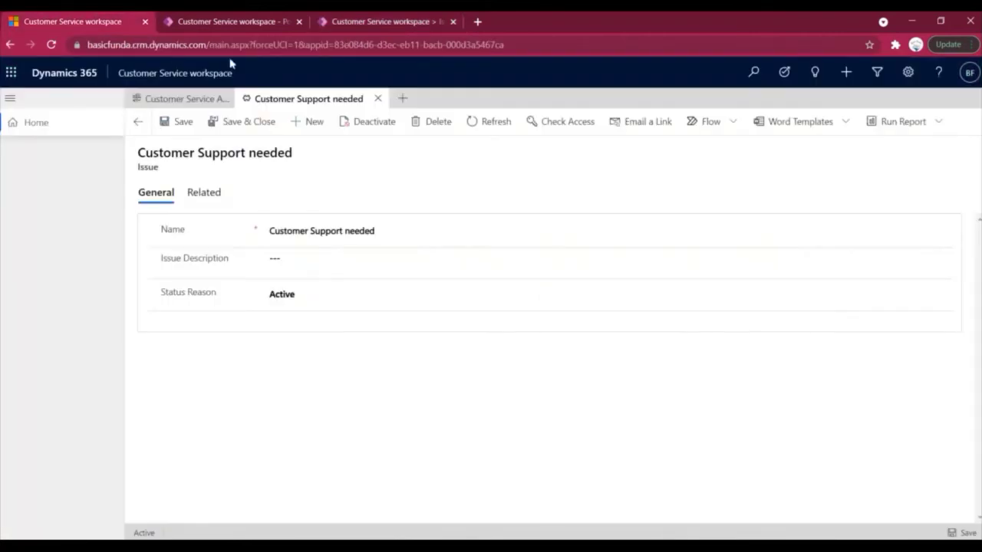
pyautogui.click(357, 49)
pyautogui.press('Return')
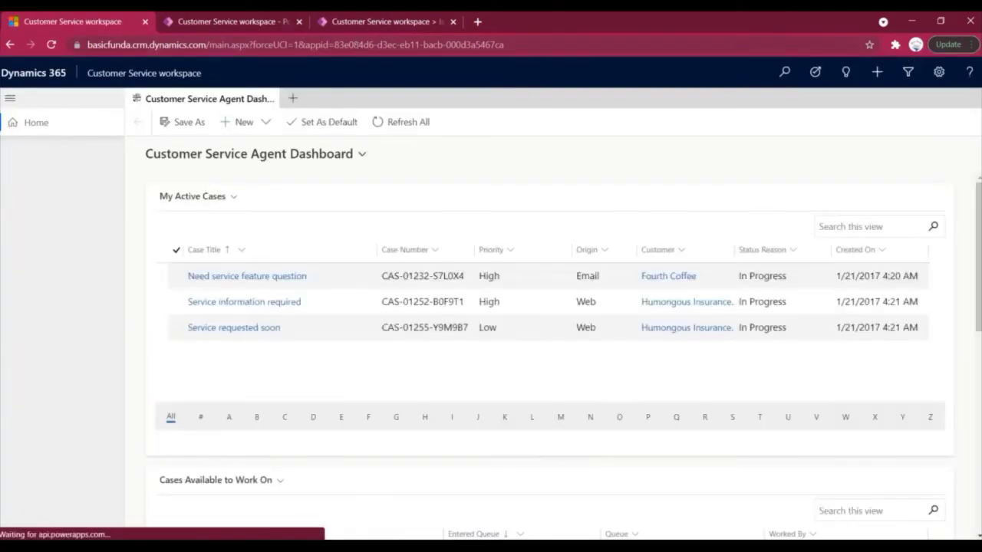
pyautogui.click(292, 98)
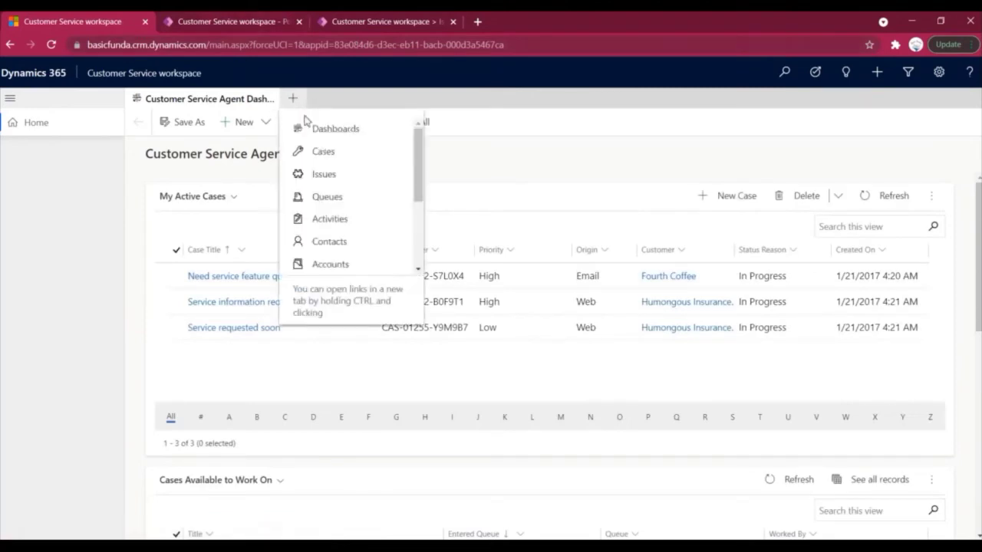
pyautogui.click(323, 173)
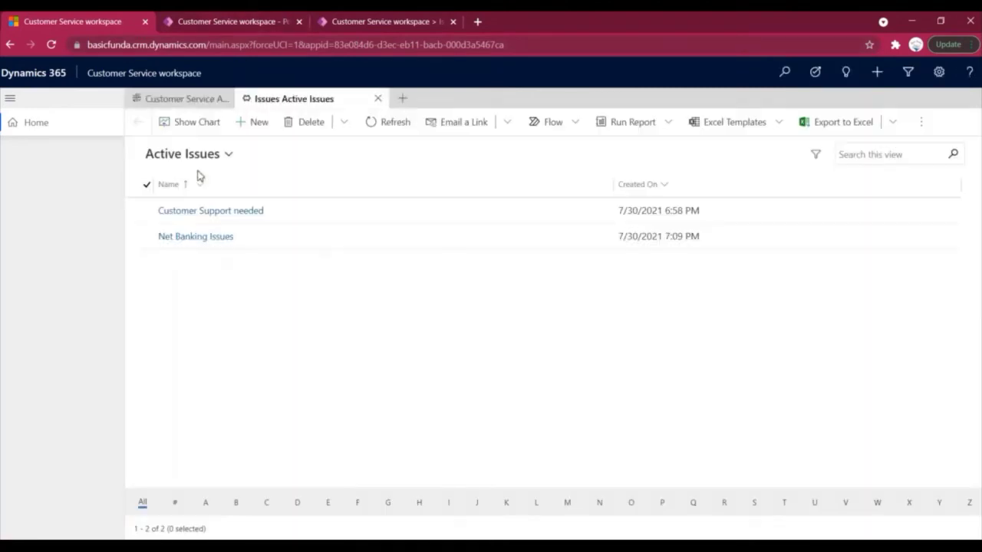
pyautogui.click(206, 212)
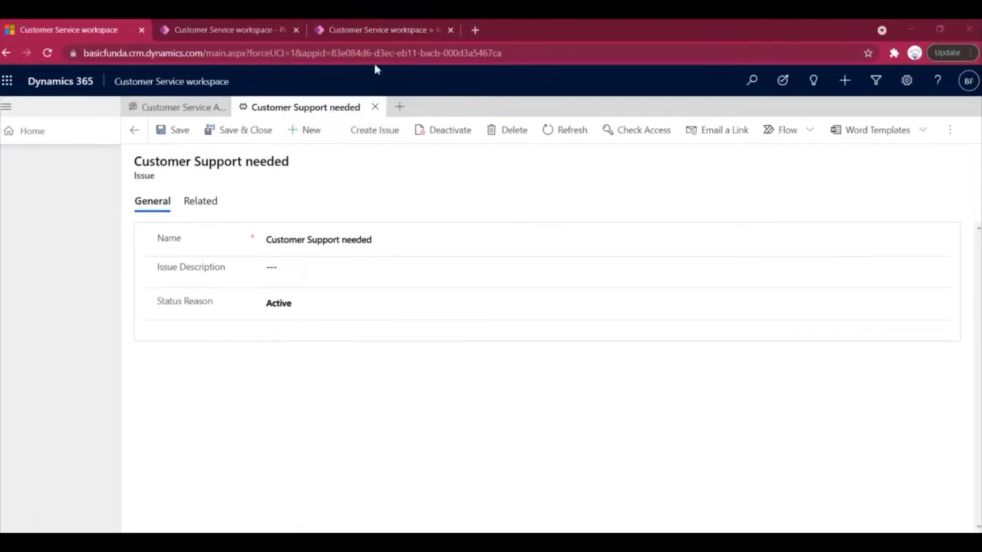
pyautogui.click(377, 29)
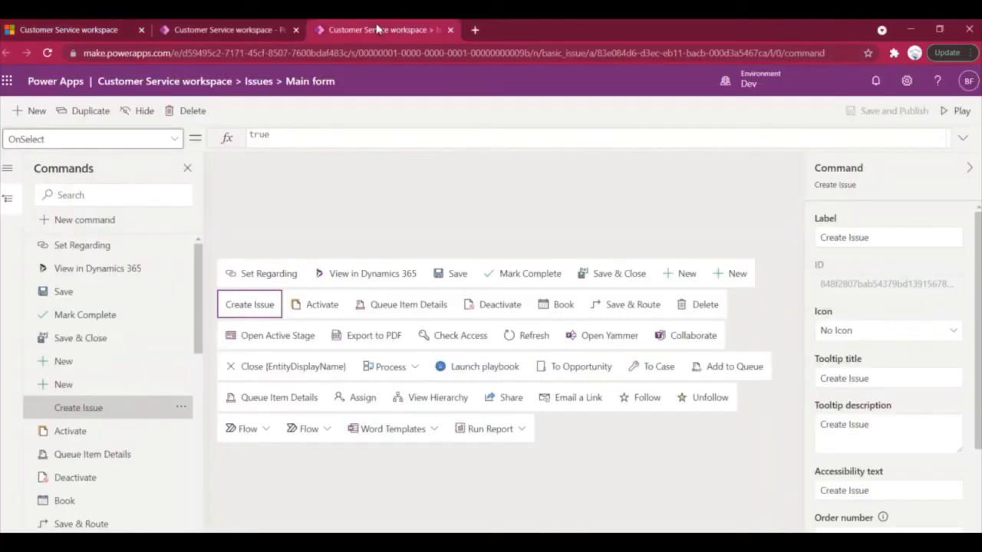
# Set the Create Issue command to Use Icon and pick the Accept icon.
pyautogui.click(951, 333)
pyautogui.click(881, 375)
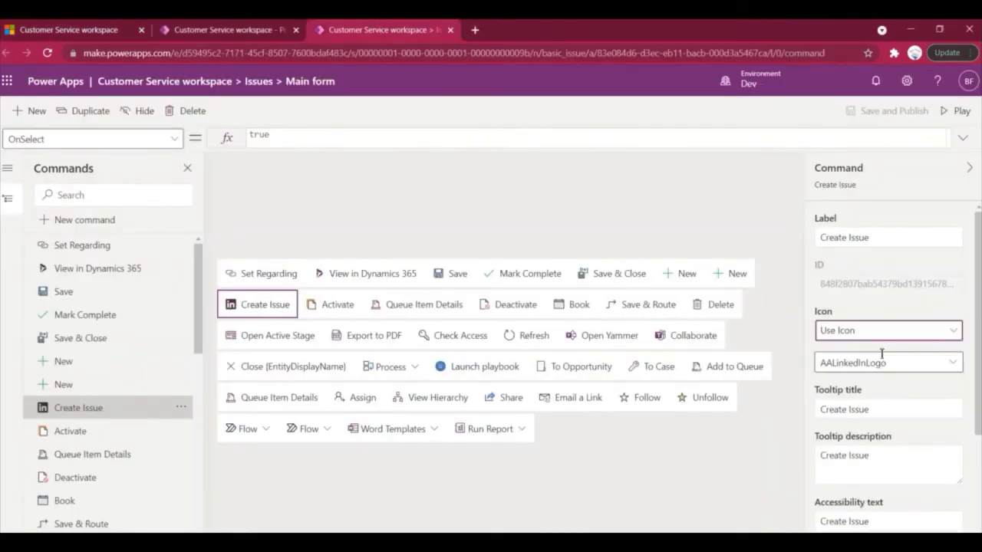
pyautogui.scroll(-1, 926, 356)
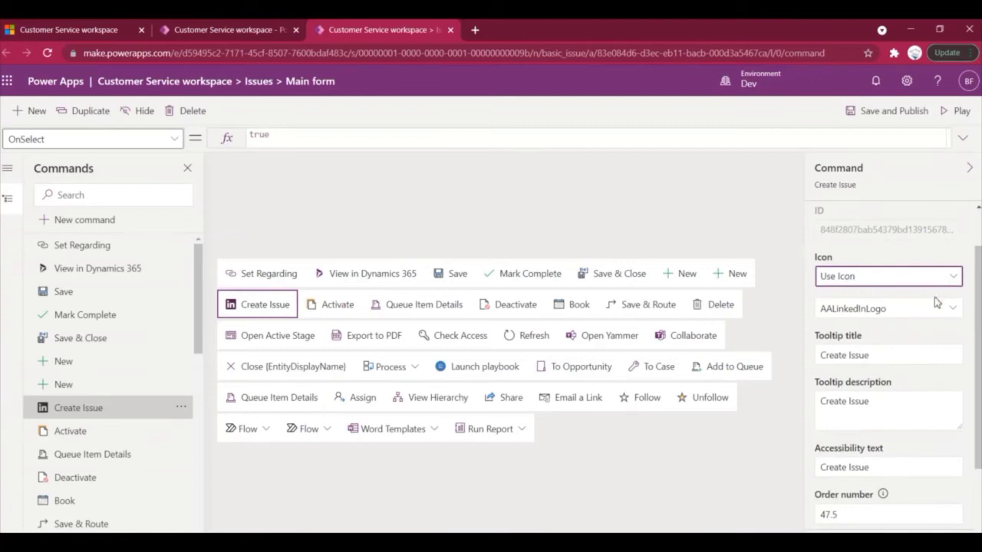
pyautogui.click(902, 309)
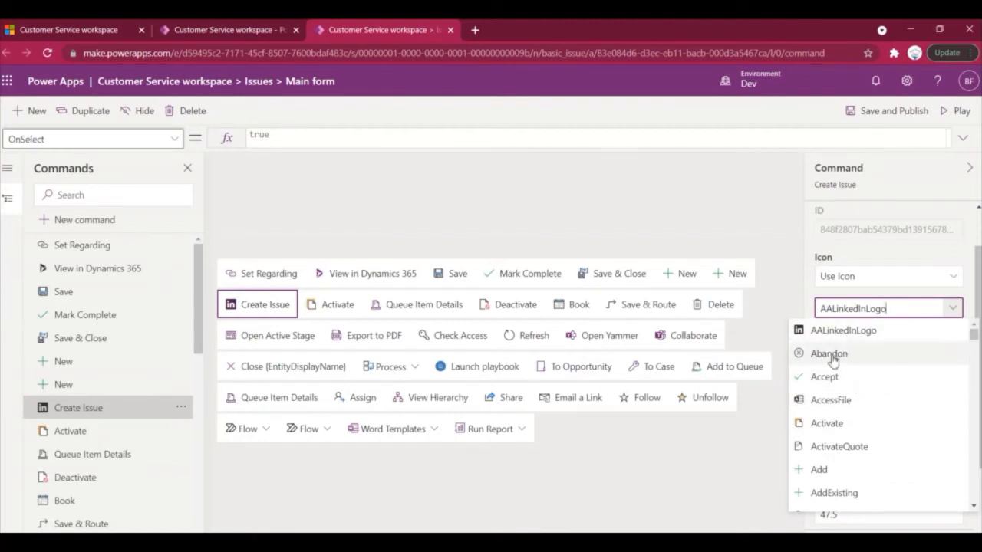
pyautogui.click(824, 378)
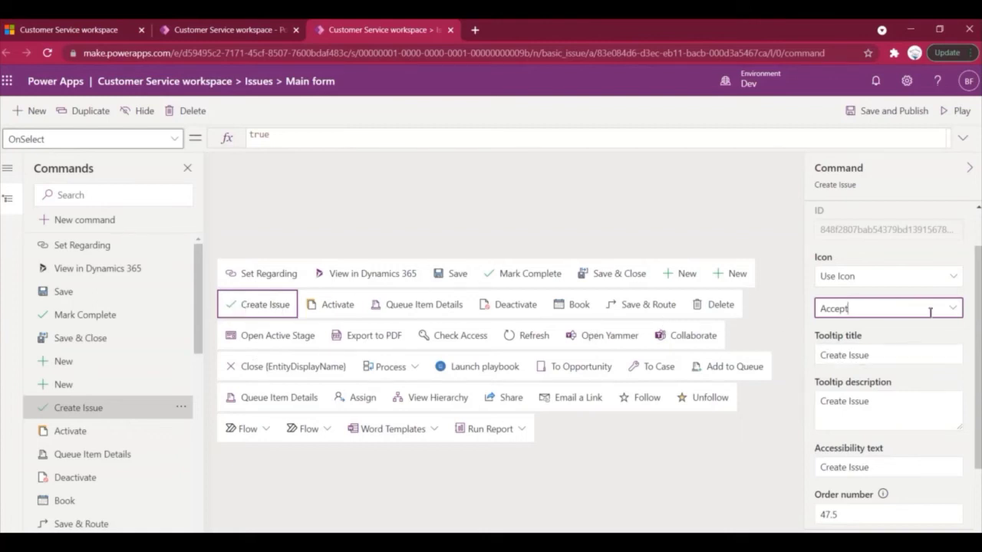
# Change the icon to AALinkedInLogo, then save and publish.
pyautogui.click(955, 308)
pyautogui.click(955, 308)
pyautogui.click(935, 315)
pyautogui.click(891, 332)
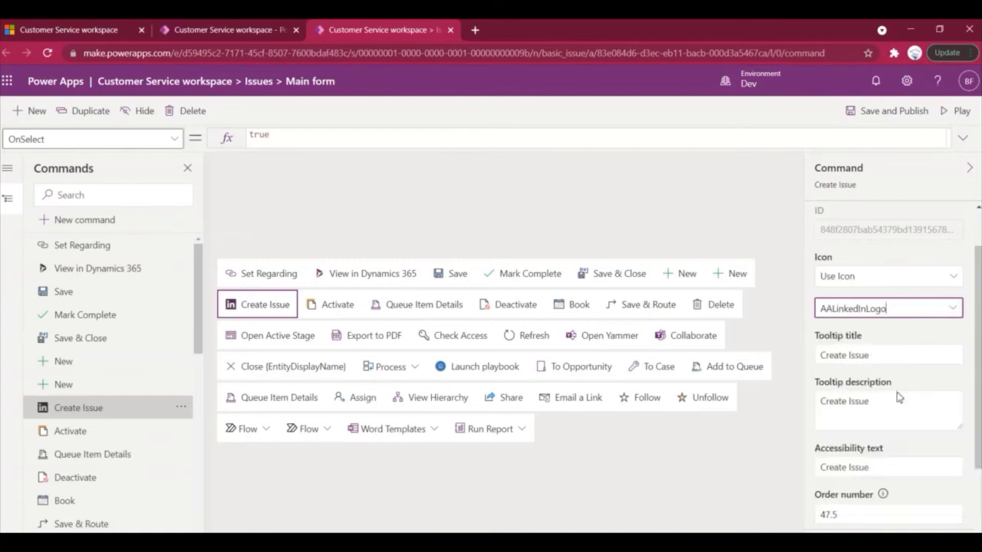
pyautogui.scroll(-2, 898, 421)
pyautogui.scroll(2, 898, 421)
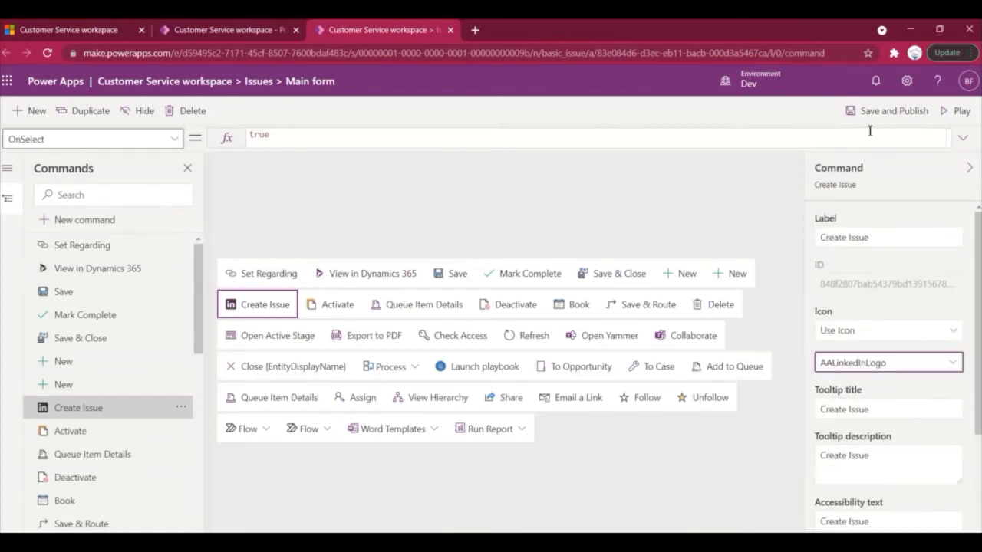
pyautogui.click(871, 117)
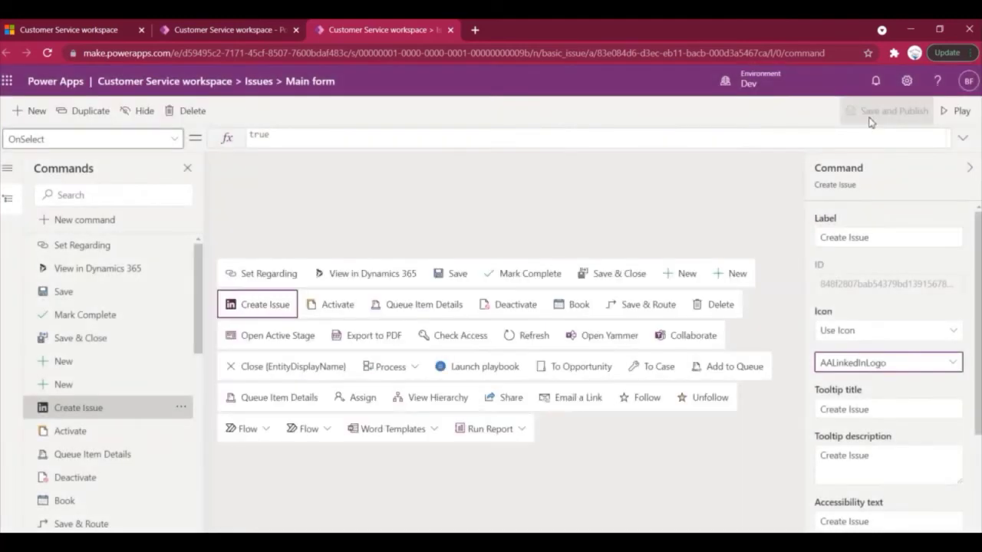
pyautogui.click(69, 29)
# Reload Dynamics 365 and reopen the Customer Support needed issue from Issues to check Create Issue's icon.
pyautogui.click(197, 52)
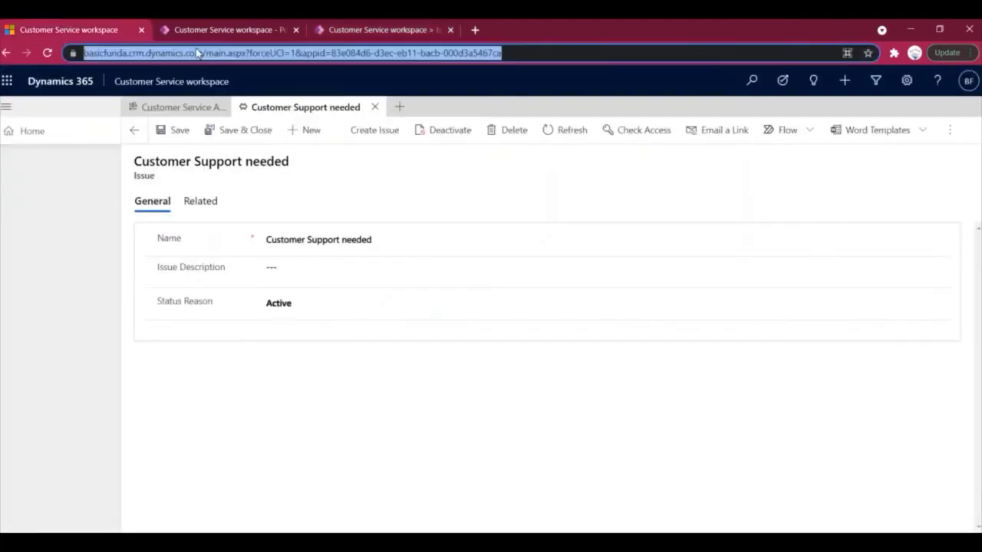
pyautogui.press('Return')
pyautogui.press('Return')
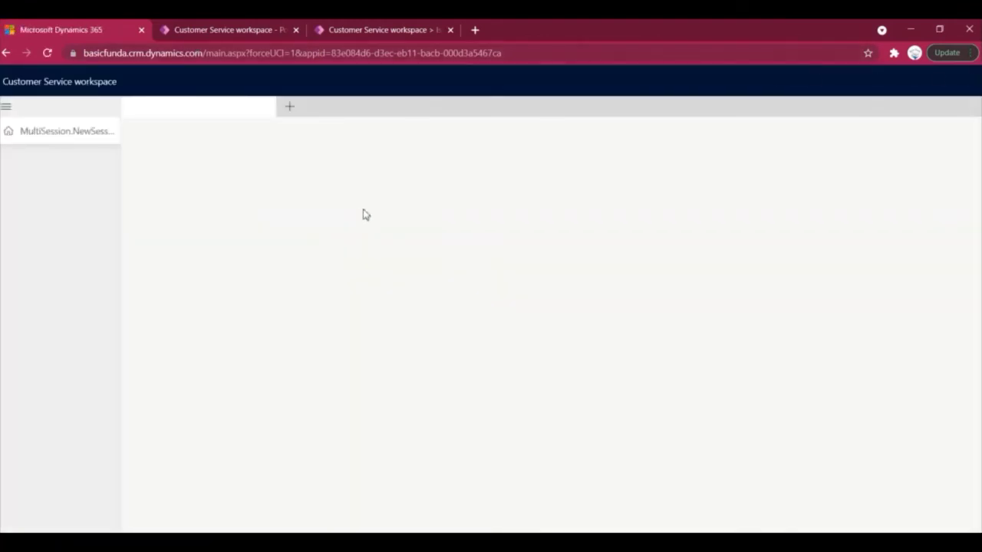
pyautogui.click(294, 112)
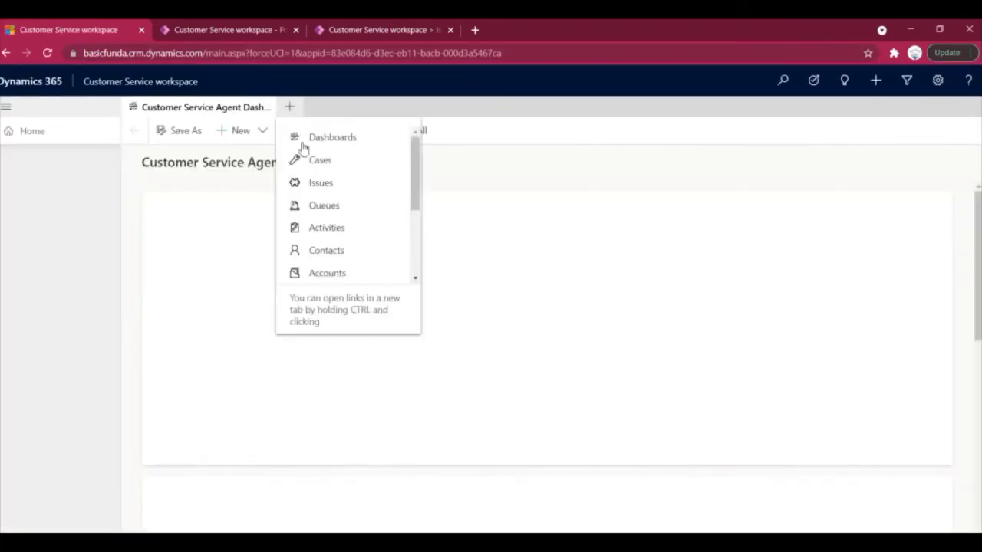
pyautogui.click(314, 185)
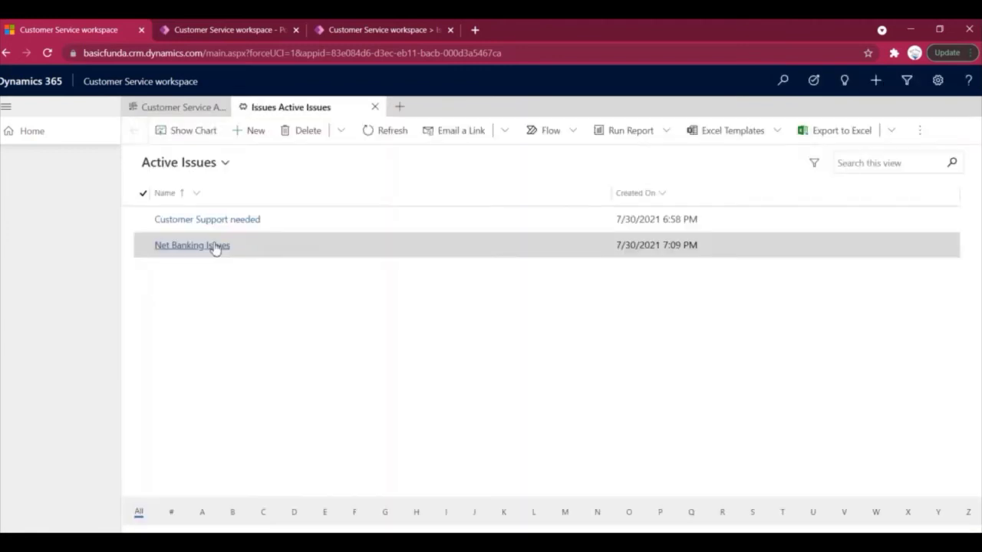
pyautogui.click(214, 225)
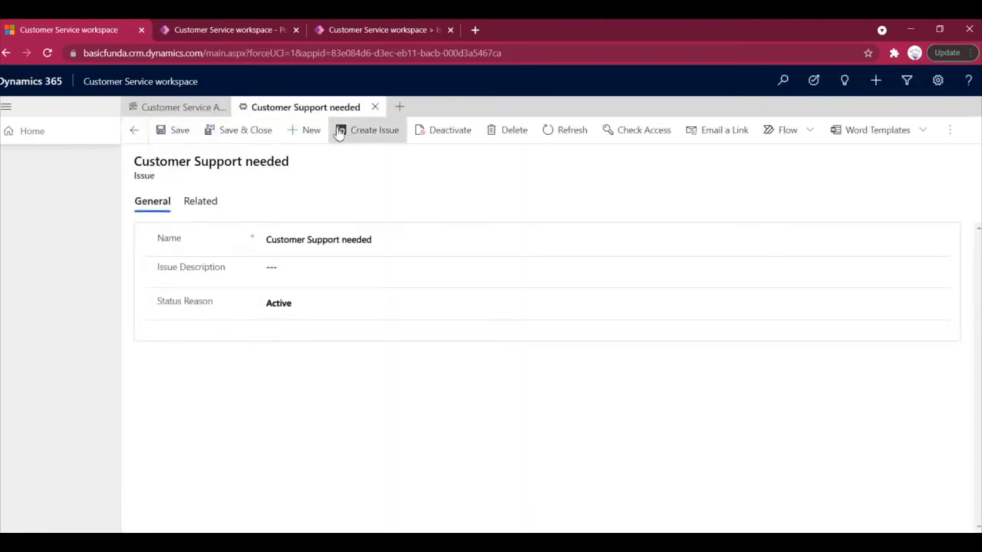
pyautogui.click(356, 33)
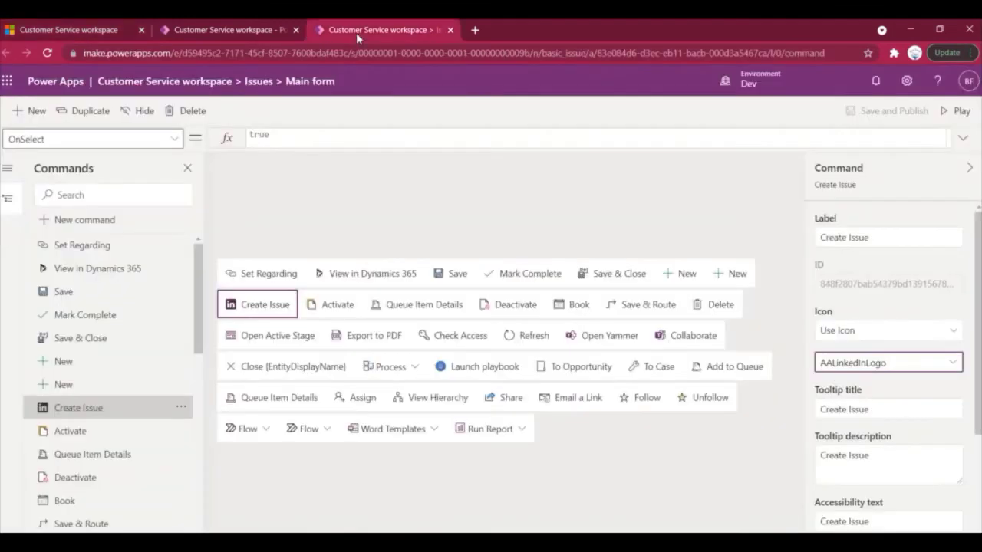
# Leave the icon unchanged and set the Create Issue command's Action to Run JavaScript.
pyautogui.click(951, 334)
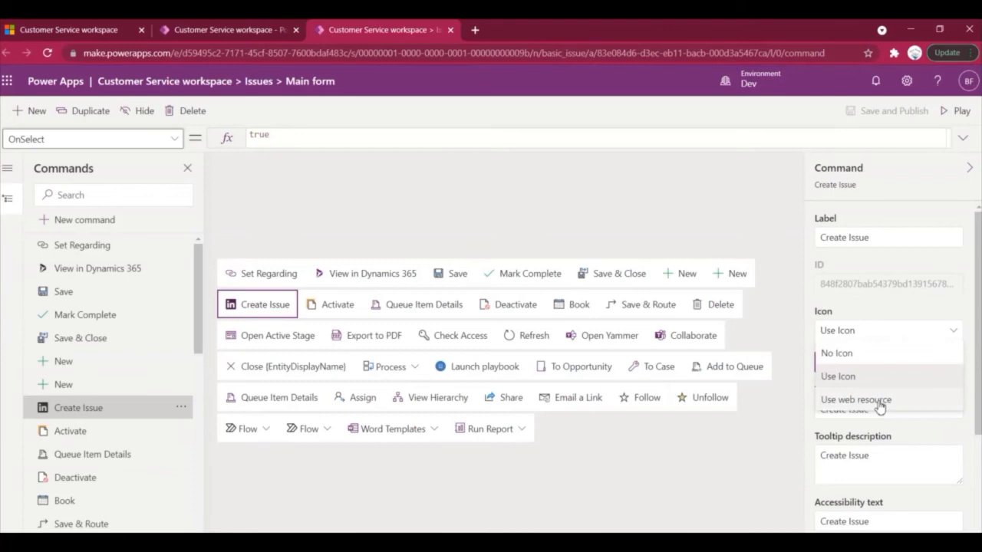
pyautogui.click(954, 332)
pyautogui.scroll(-3, 930, 429)
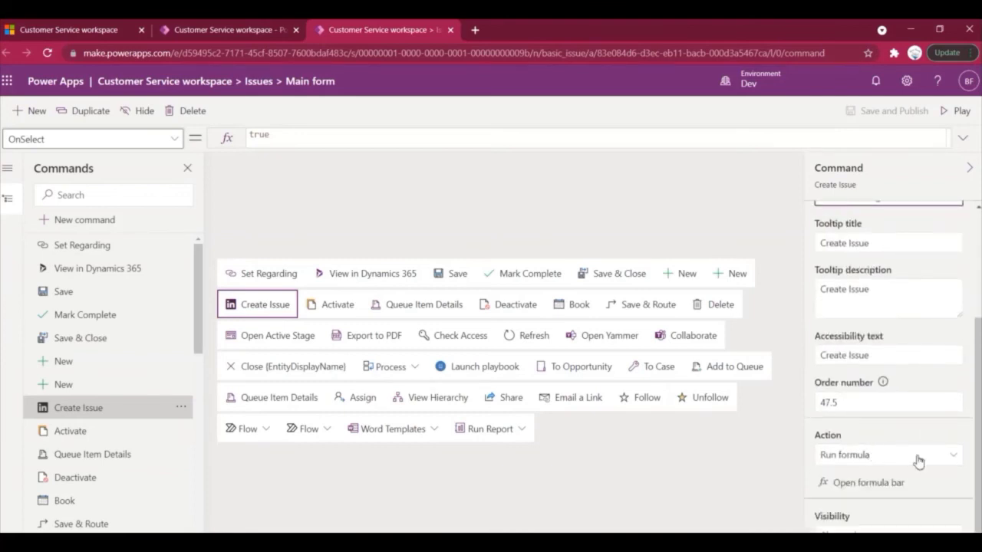
pyautogui.click(955, 458)
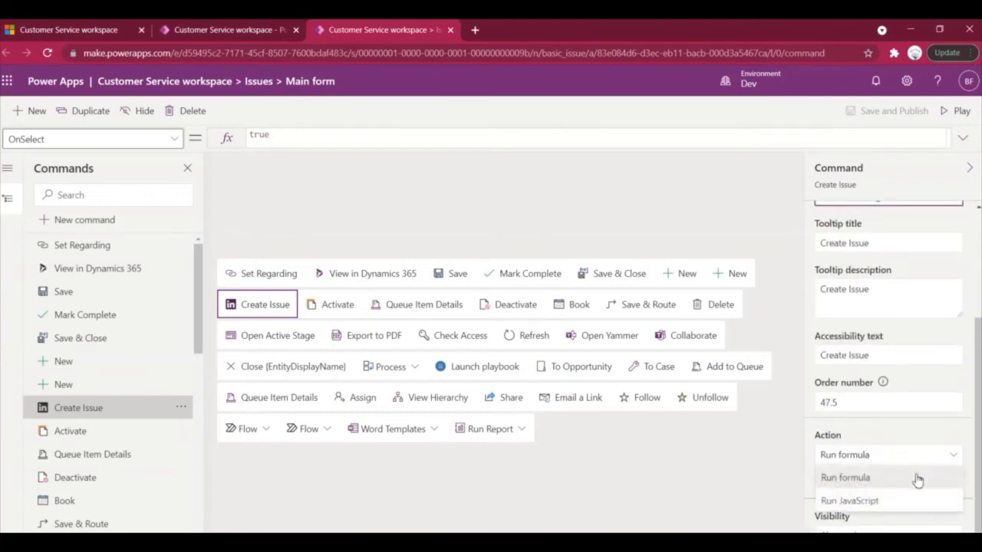
pyautogui.click(887, 502)
# Search 'navi' and add the NavigteToIssueEntity JavaScript library to the command.
pyautogui.scroll(-1, 899, 460)
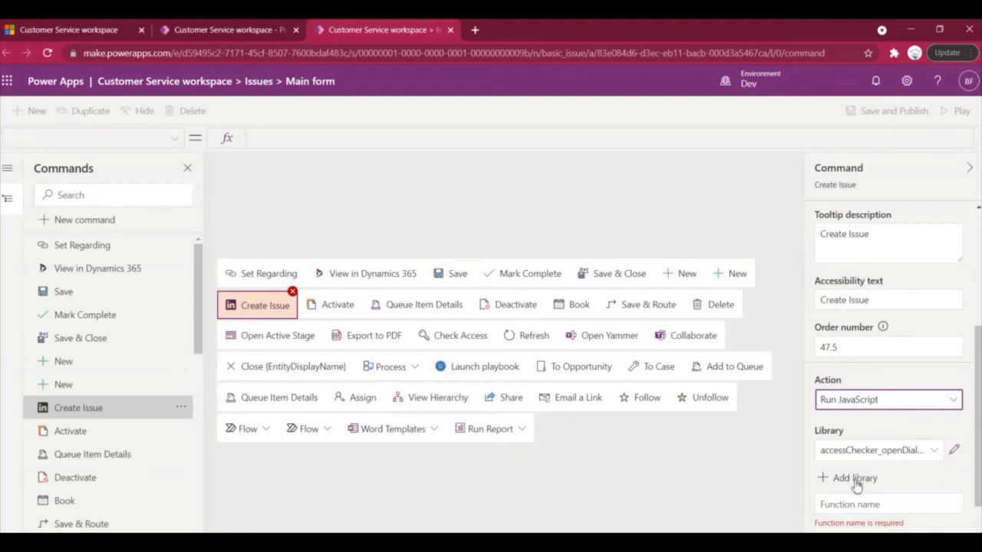
pyautogui.scroll(-1, 867, 432)
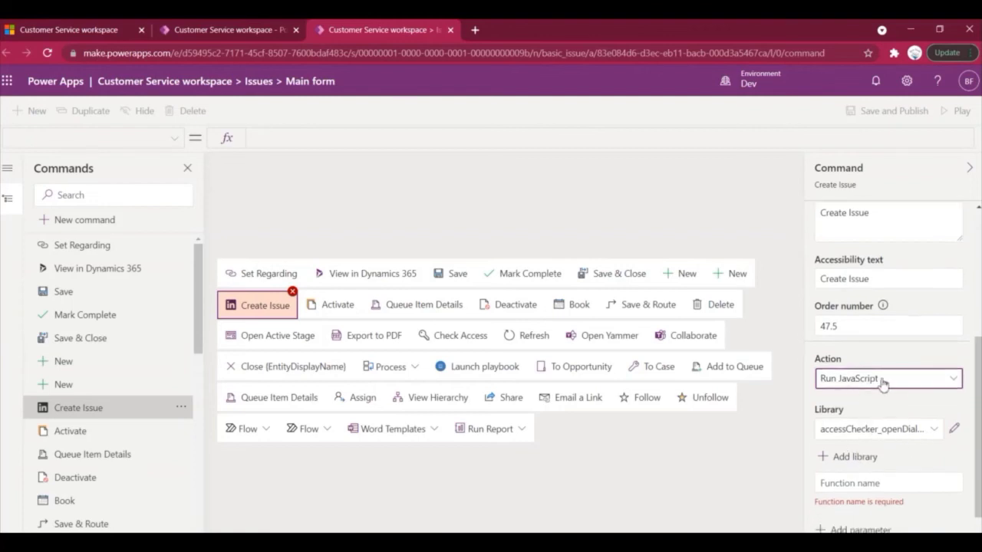
pyautogui.click(852, 457)
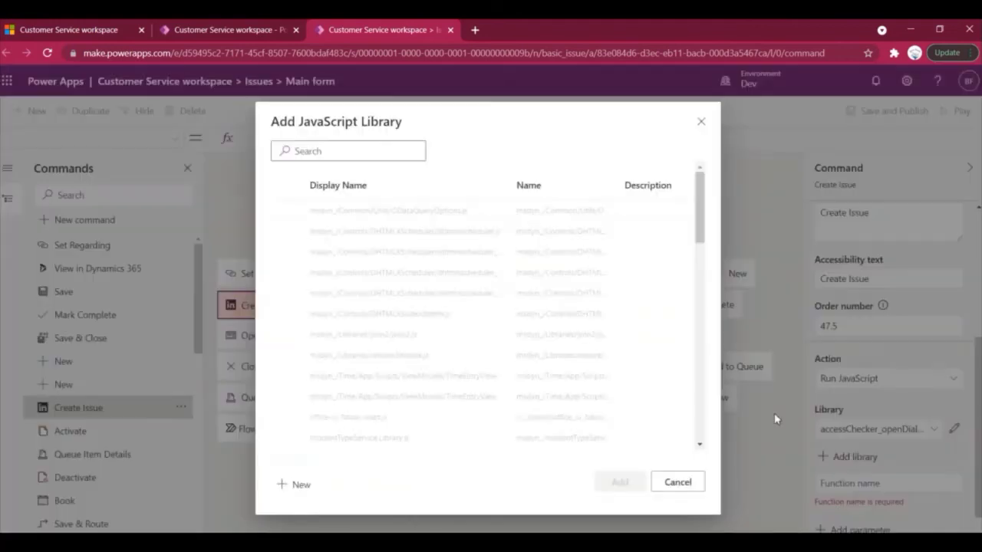
pyautogui.click(354, 152)
pyautogui.write('nav')
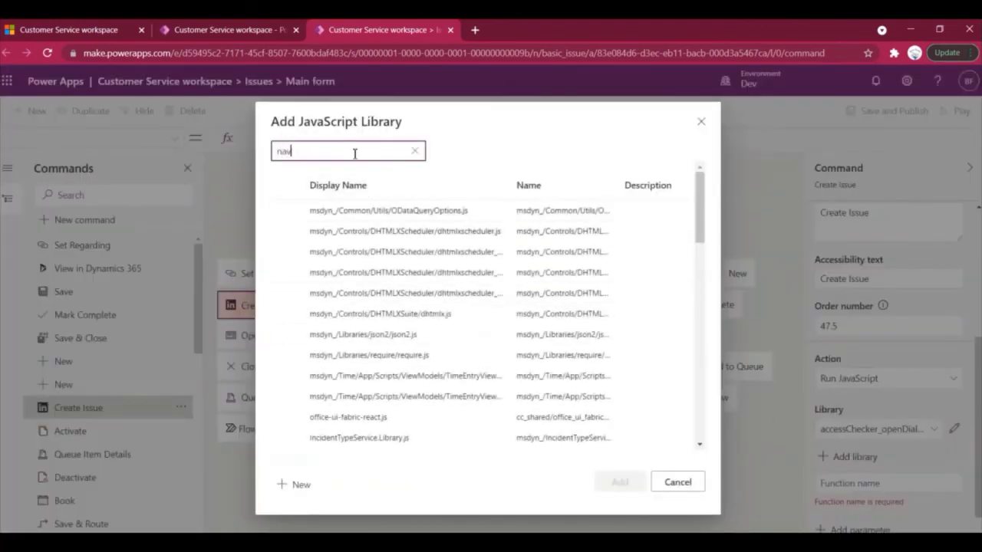
pyautogui.write('i')
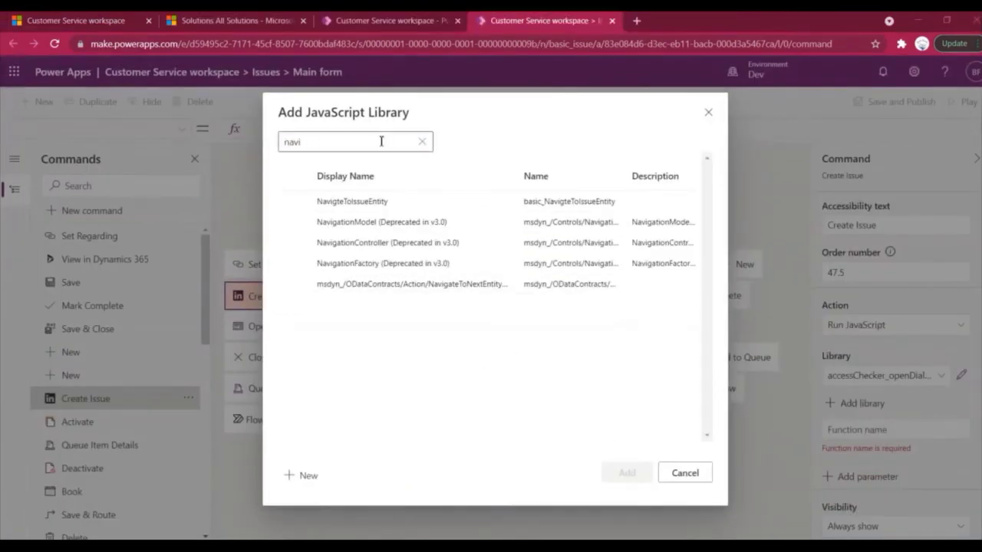
pyautogui.click(342, 144)
pyautogui.click(293, 201)
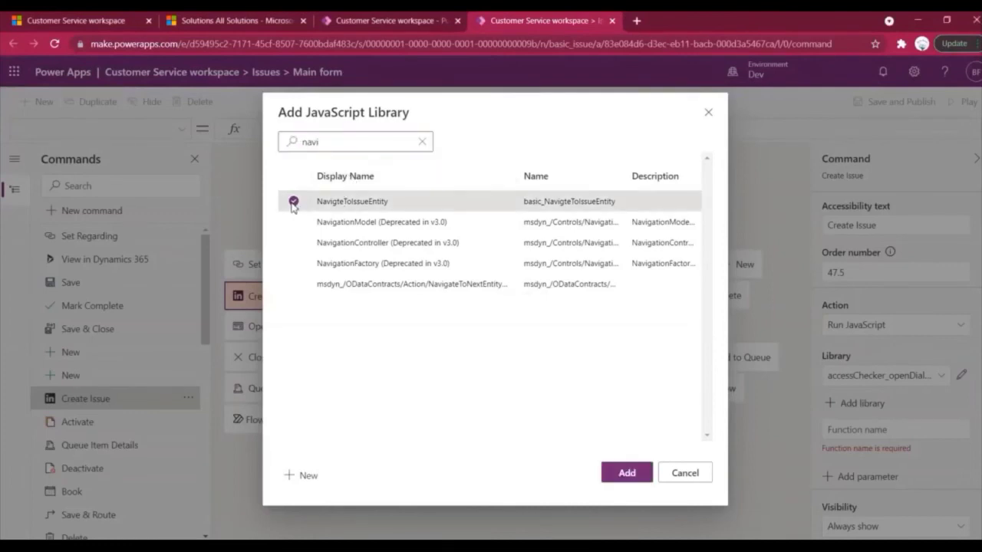
pyautogui.click(627, 474)
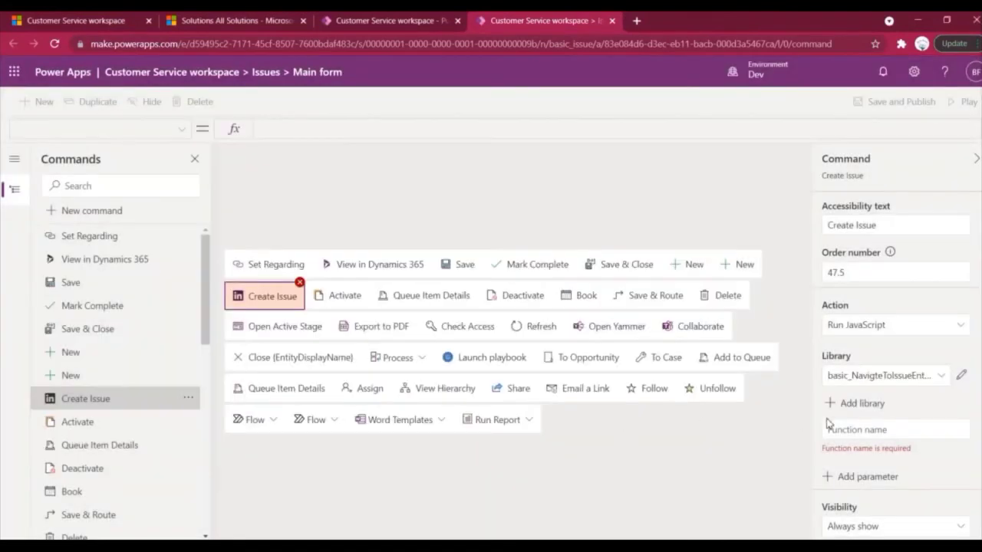
pyautogui.click(877, 428)
# Set Function name to Navigate.navigateToIssueForm, copying both names from CaseRibbon.js.
pyautogui.hotkey('alt', 'Tab')
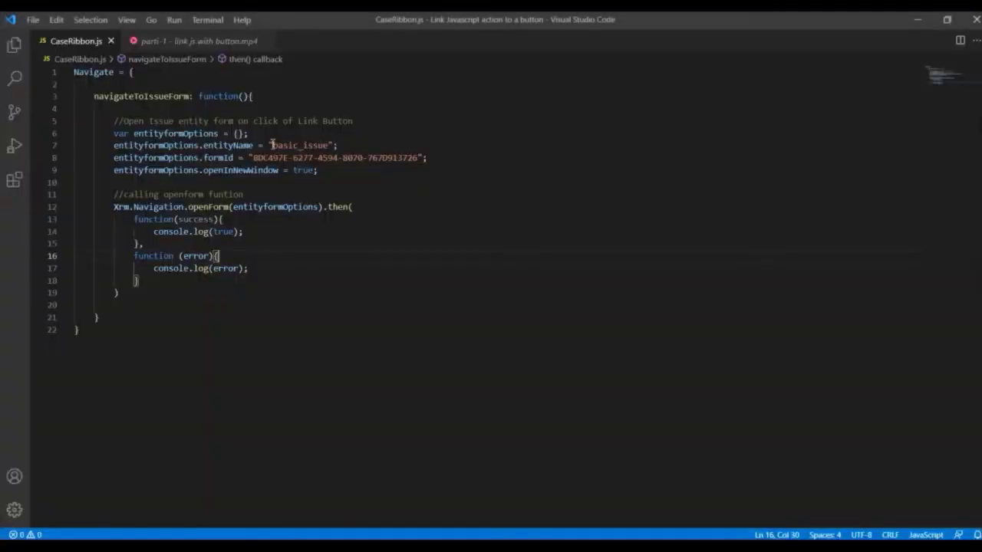
pyautogui.doubleClick(100, 72)
pyautogui.hotkey('ctrl', 'c')
pyautogui.hotkey('alt', 'Tab')
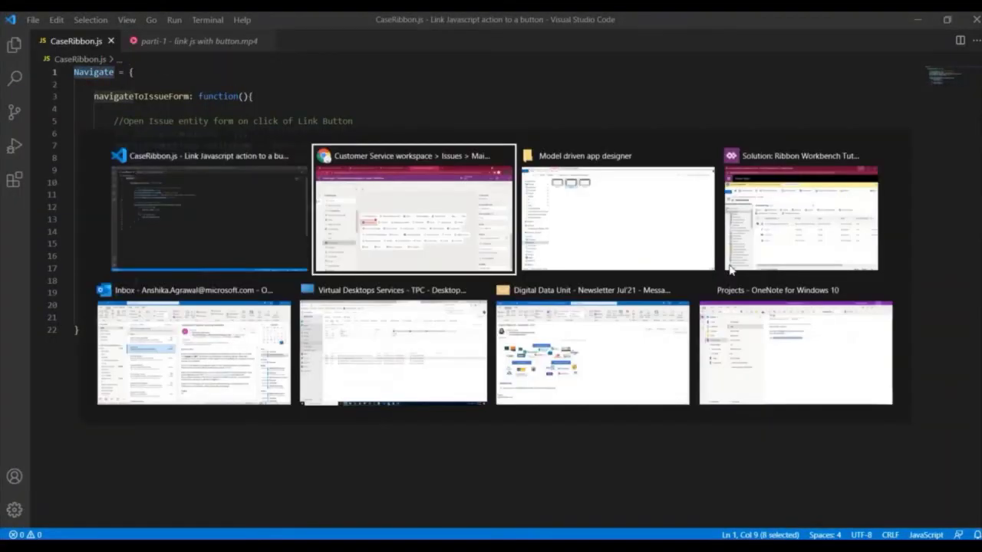
pyautogui.hotkey('ctrl', 'v')
pyautogui.hotkey('alt', 'Tab')
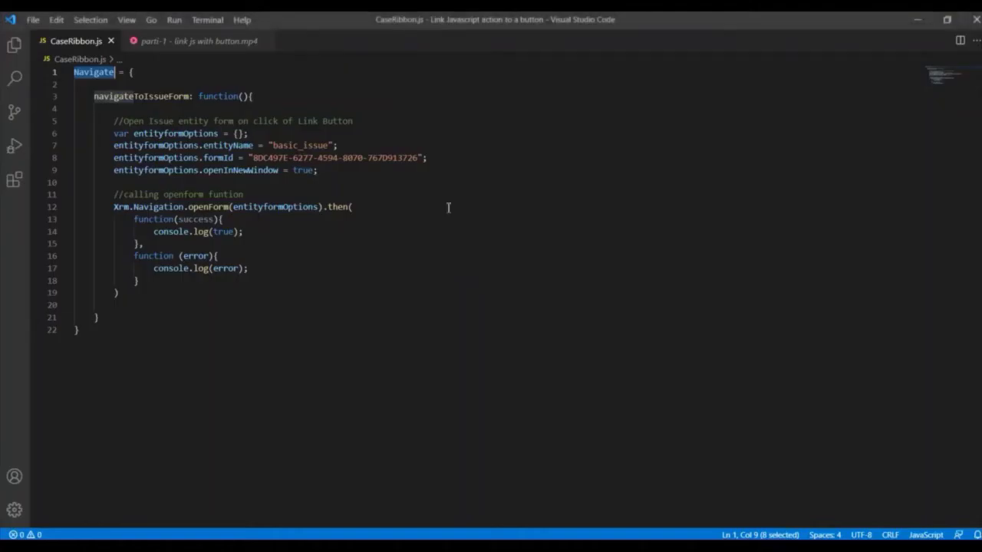
pyautogui.doubleClick(140, 96)
pyautogui.hotkey('ctrl', 'c')
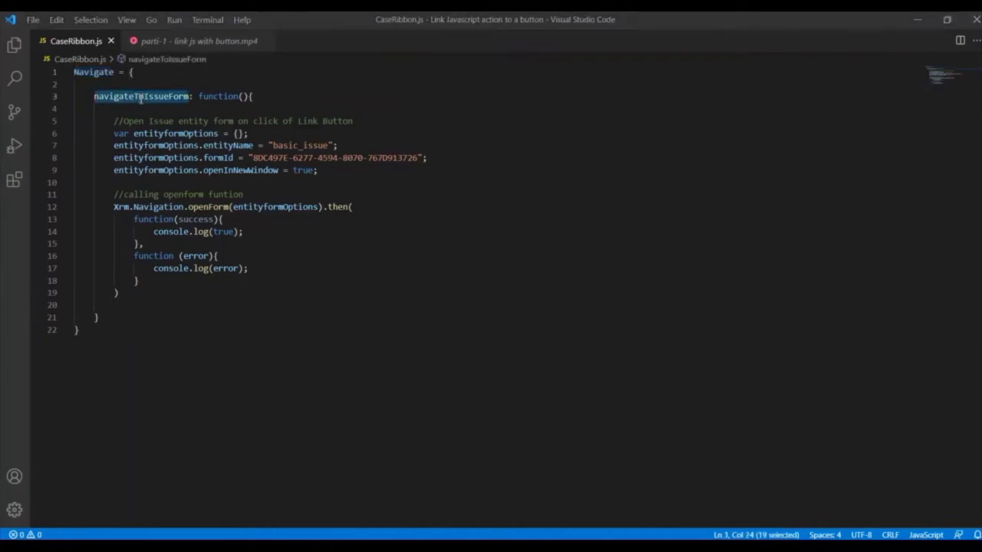
pyautogui.hotkey('alt', 'Tab')
pyautogui.write('.')
pyautogui.hotkey('ctrl', 'v')
pyautogui.click(901, 465)
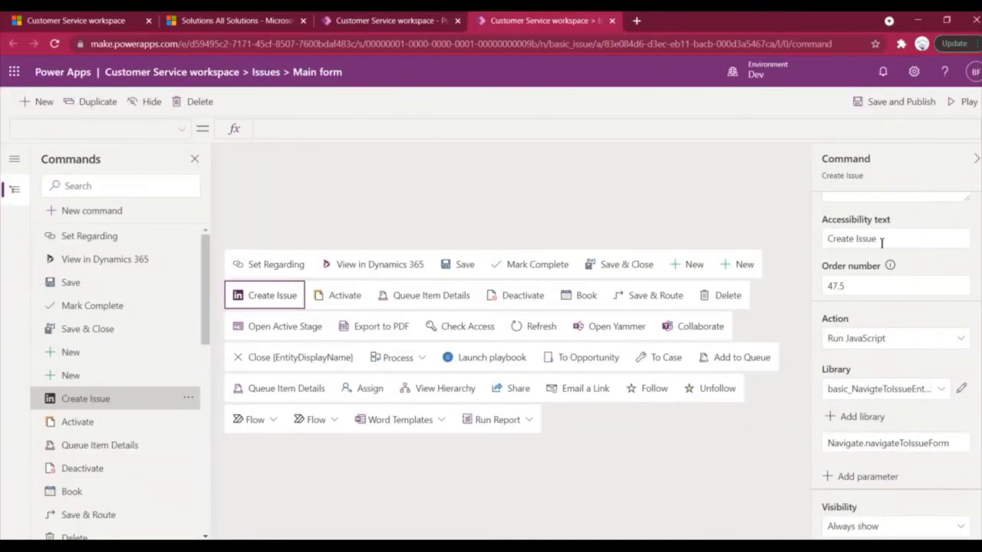
# Save and publish the Issues main form command bar with the Create Issue JavaScript action.
pyautogui.scroll(5, 881, 243)
pyautogui.click(893, 101)
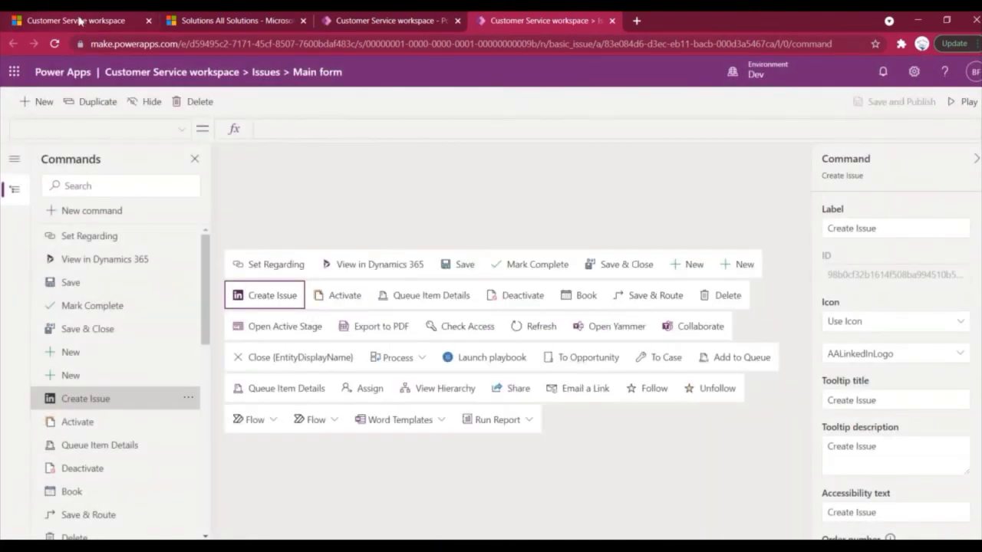
# Reload the Customer Support needed issue and check that Create Issue opens a blank New Issue form.
pyautogui.click(83, 23)
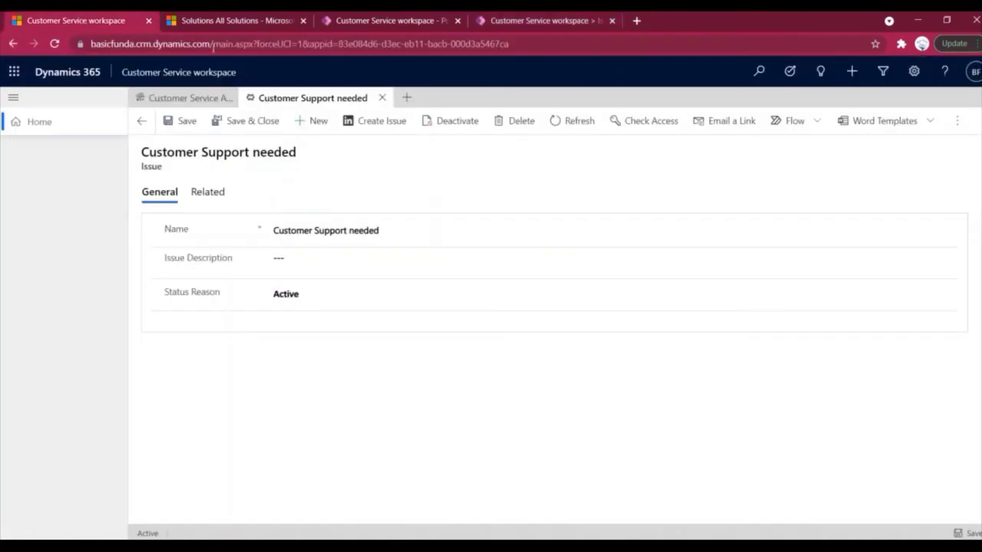
pyautogui.click(240, 46)
pyautogui.press('Return')
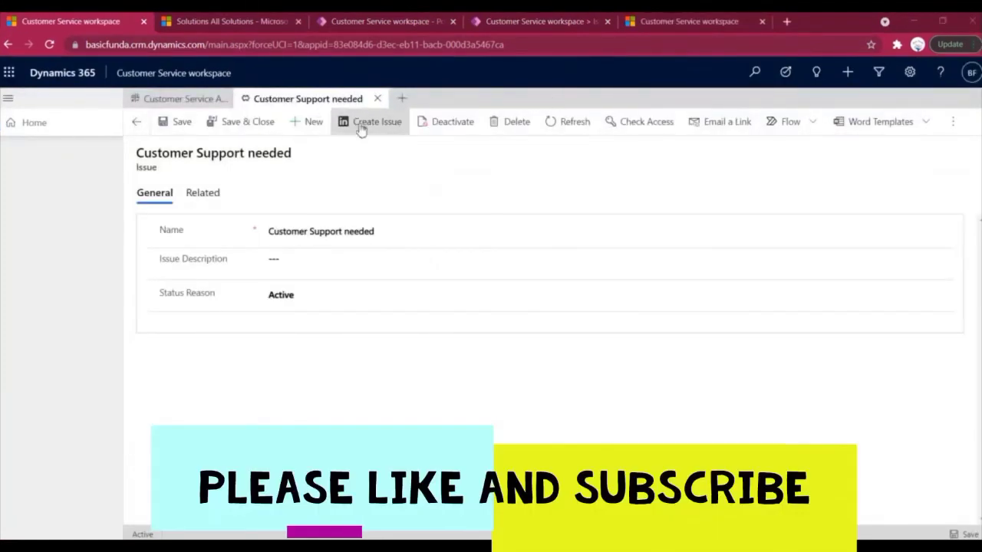
pyautogui.click(390, 128)
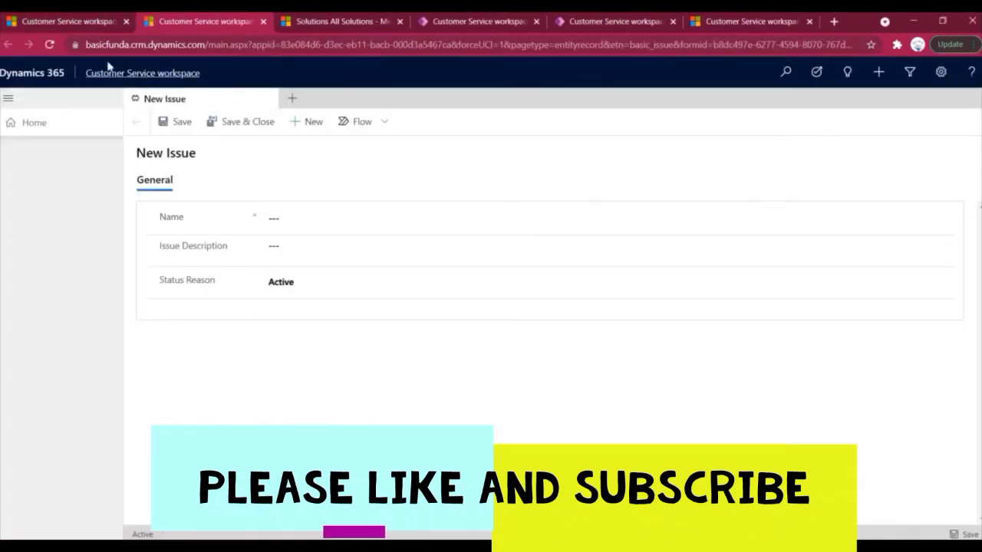
pyautogui.click(621, 23)
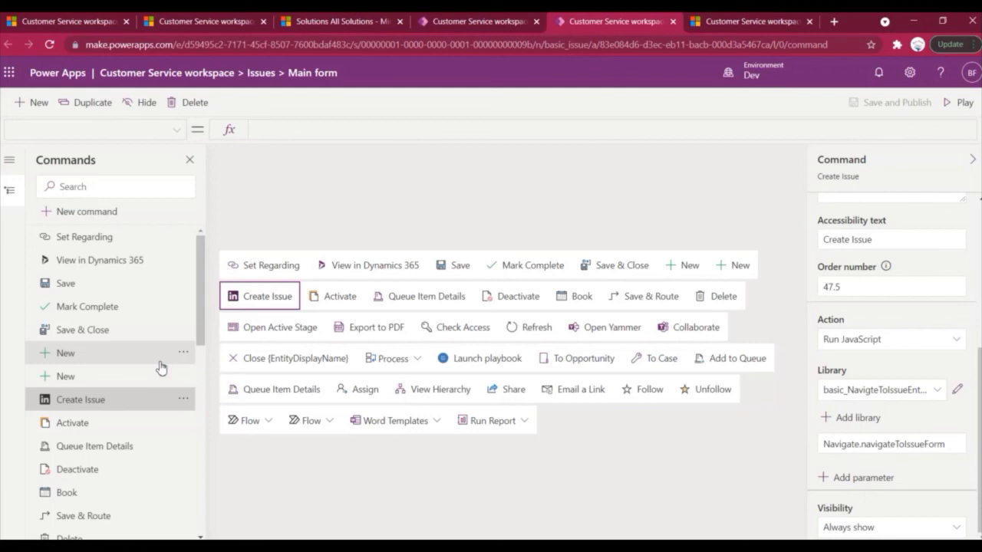
# Preview the app in a new tab with ribbondebug=true, showing the Customer Service Agent Dashboard.
pyautogui.click(963, 107)
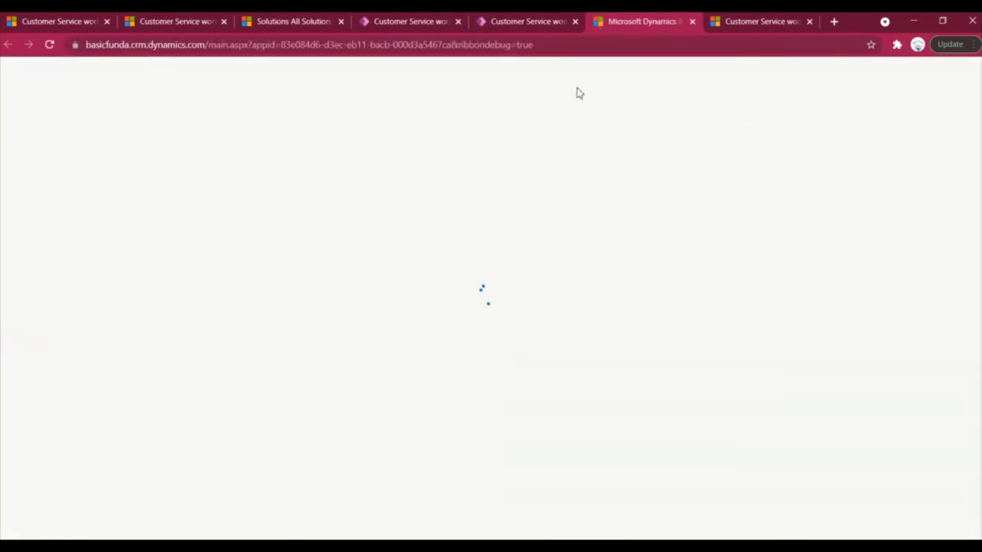
pyautogui.moveTo(453, 44); pyautogui.dragTo(580, 41)
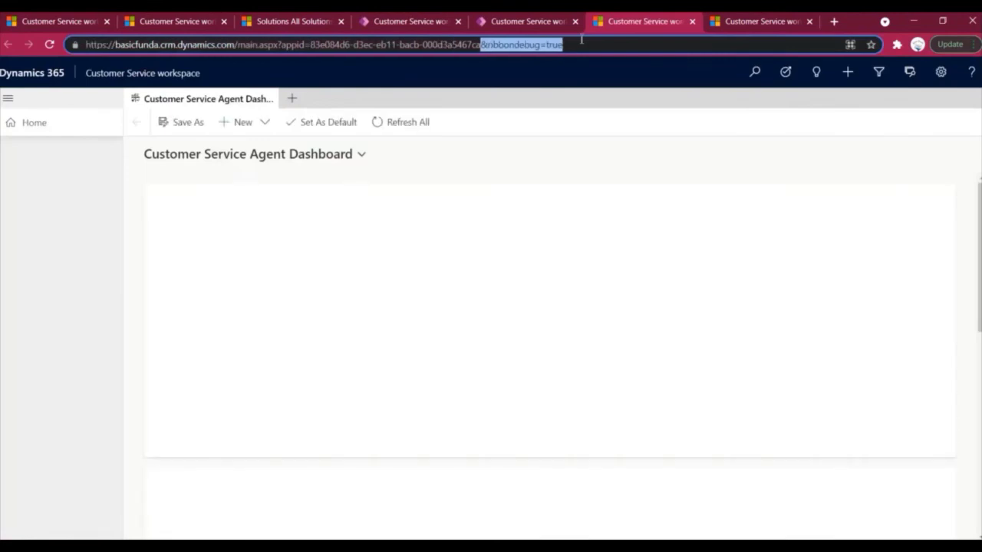
pyautogui.click(292, 98)
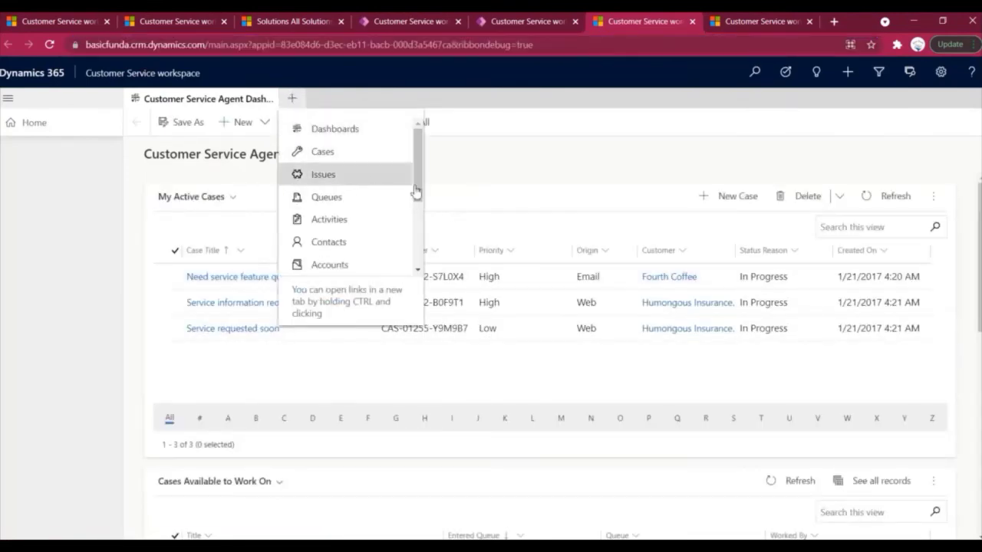
pyautogui.click(484, 164)
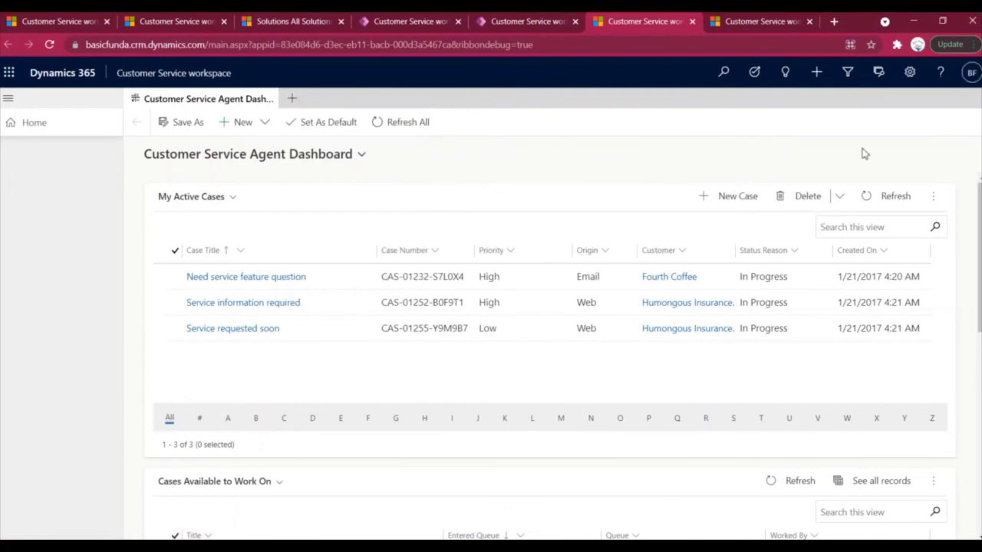